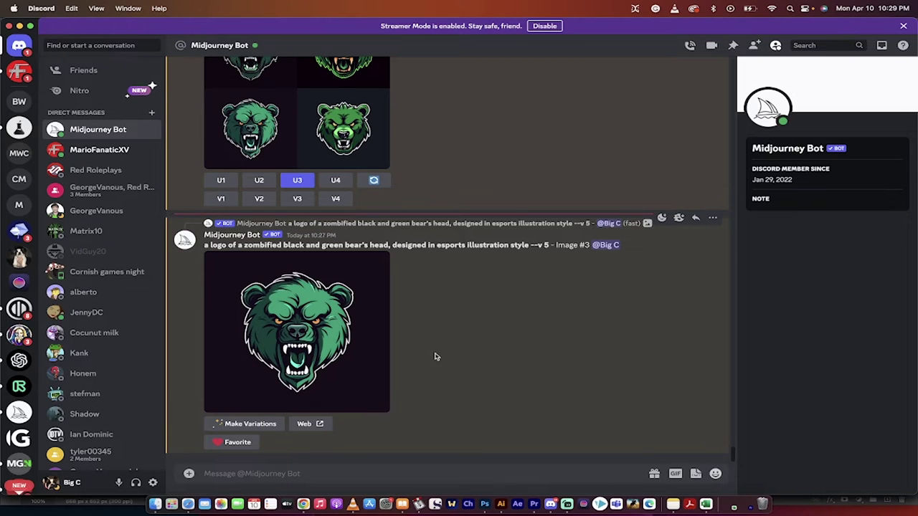
- Scroll back to the earlier low-poly lion head logo, enlarge it, view its options, then close it
{"action": "scroll", "coordinate": [419, 351], "scroll_direction": "down", "scroll_amount": 10}
{"action": "scroll", "coordinate": [419, 350], "scroll_direction": "up", "scroll_amount": 15}
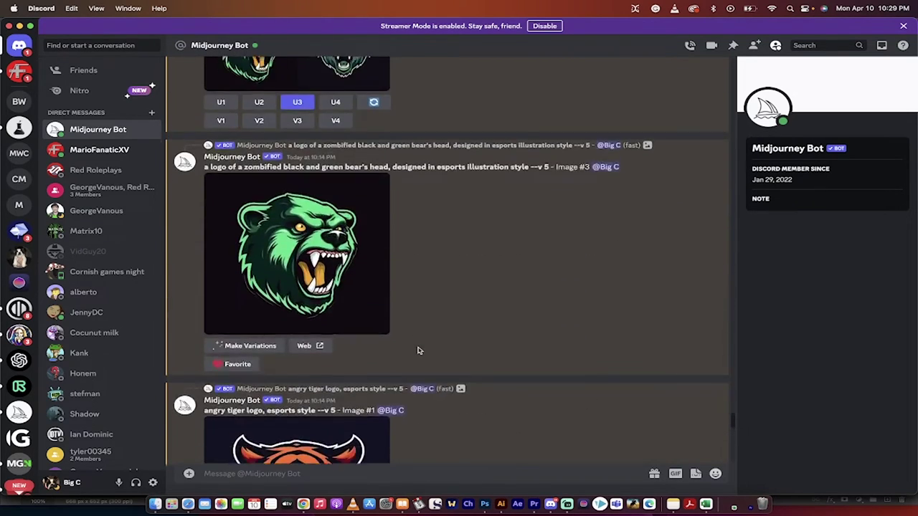
{"action": "scroll", "coordinate": [419, 350], "scroll_direction": "up", "scroll_amount": 7}
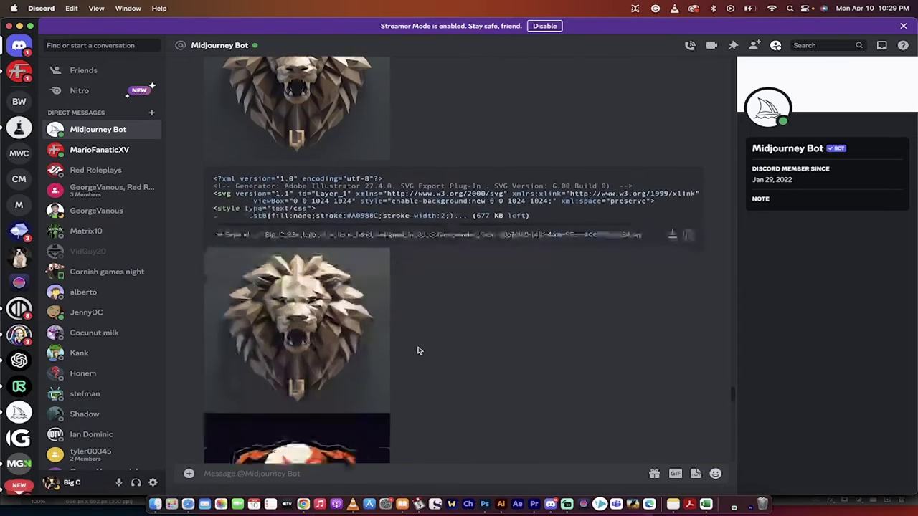
{"action": "scroll", "coordinate": [419, 350], "scroll_direction": "down", "scroll_amount": 3}
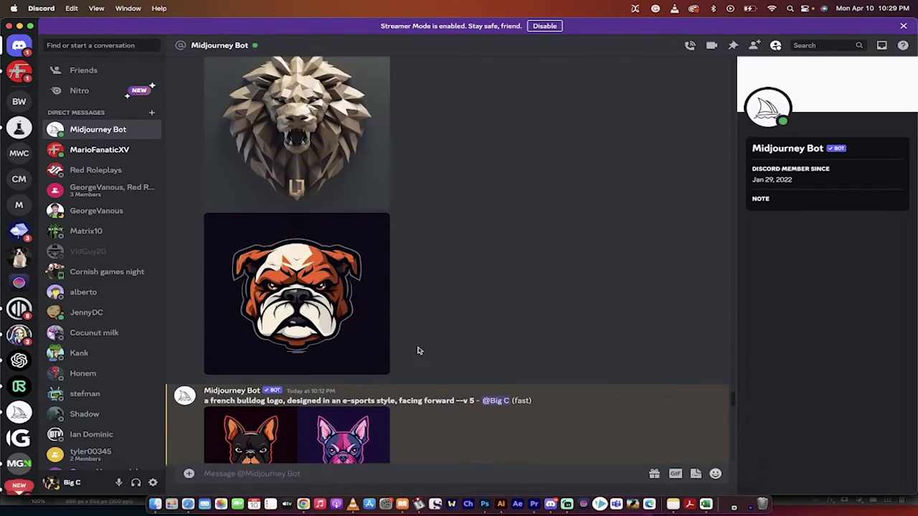
{"action": "left_click", "coordinate": [316, 157]}
{"action": "right_click", "coordinate": [392, 183]}
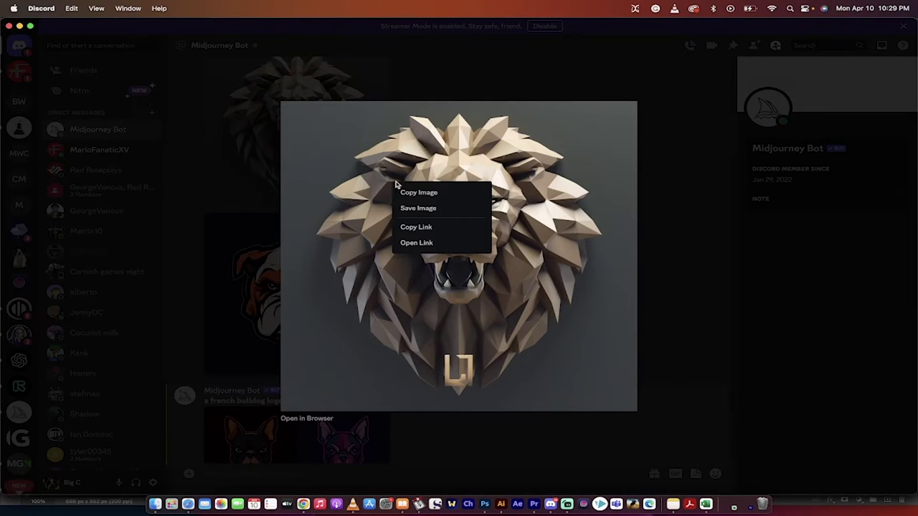
{"action": "left_click", "coordinate": [260, 189]}
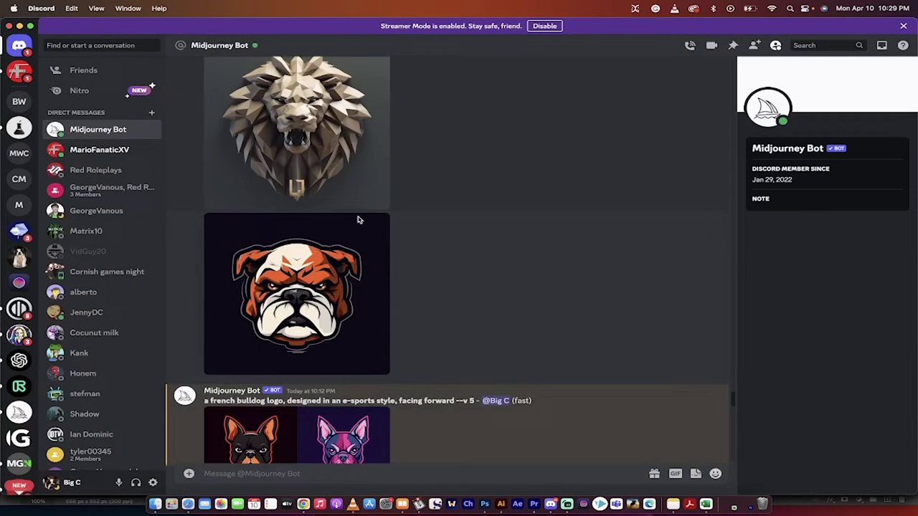
- Compare the background-free lion in Photopea with its vectorizer.ai trace, then bring Illustrator forward
{"action": "left_click", "coordinate": [304, 505]}
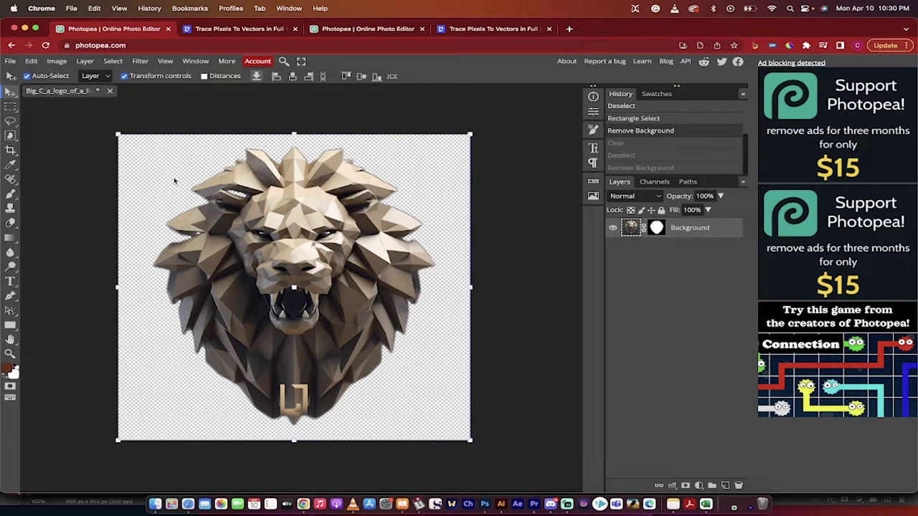
{"action": "left_click", "coordinate": [235, 29]}
{"action": "left_click", "coordinate": [118, 46]}
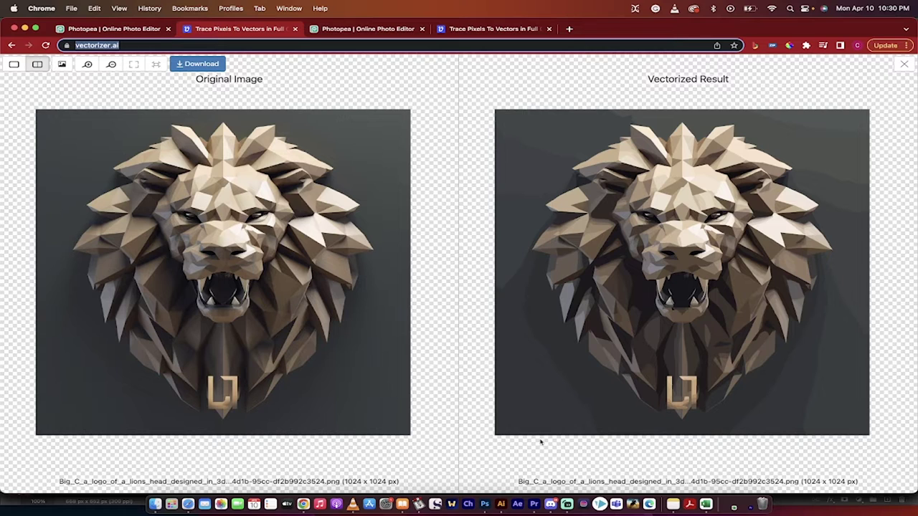
{"action": "left_click", "coordinate": [501, 505]}
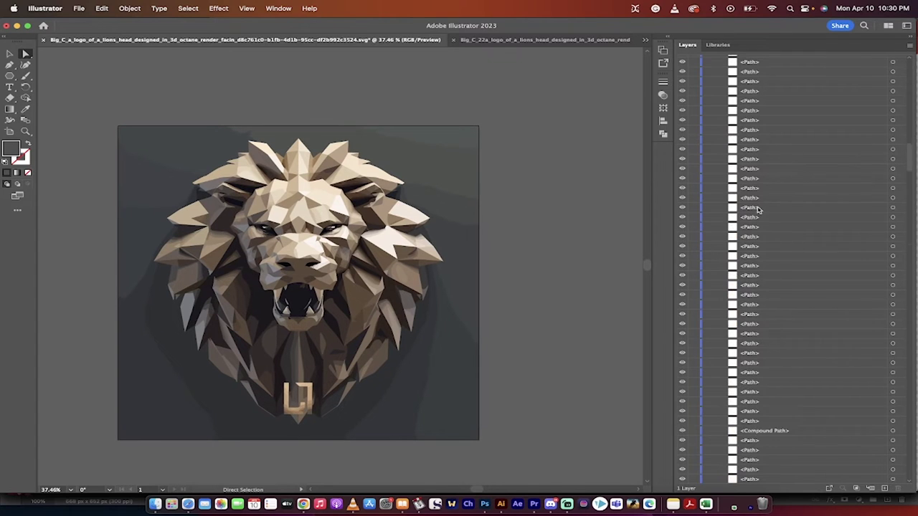
- Expand Layer 1, marquee-select all the traced lion's paths, and scroll through the path list
{"action": "left_click", "coordinate": [709, 61]}
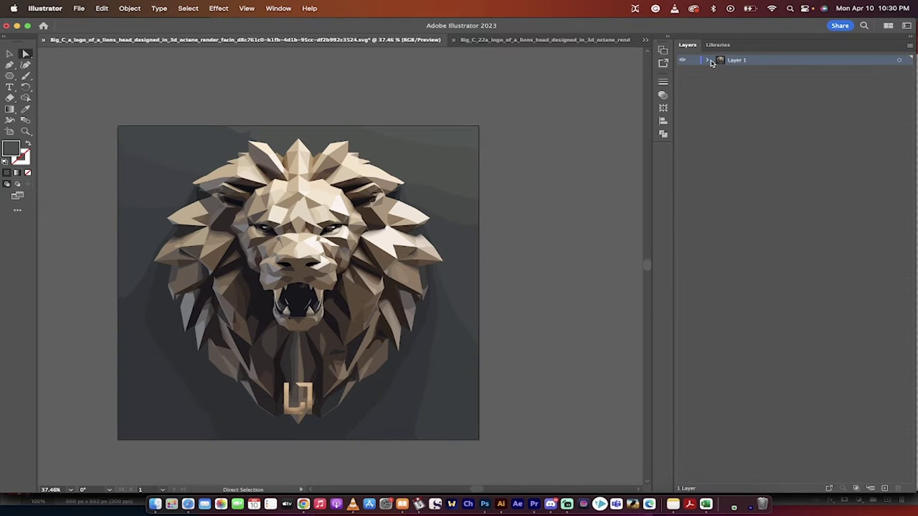
{"action": "left_click", "coordinate": [709, 61]}
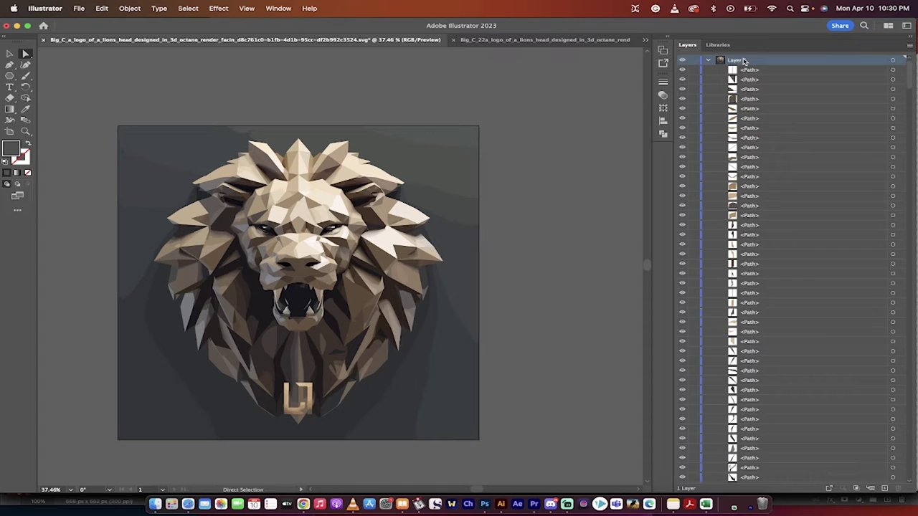
{"action": "left_click_drag", "start_coordinate": [86, 109], "coordinate": [552, 473]}
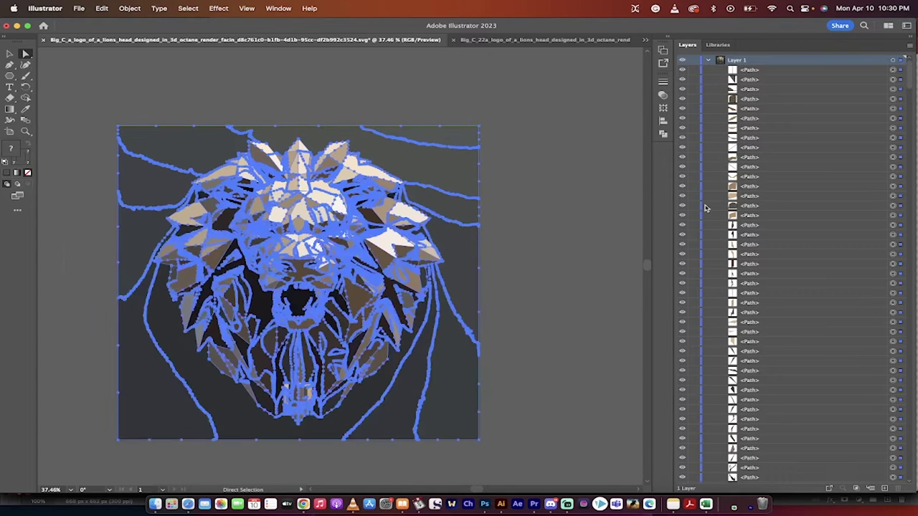
{"action": "scroll", "coordinate": [774, 208], "scroll_direction": "down", "scroll_amount": 10}
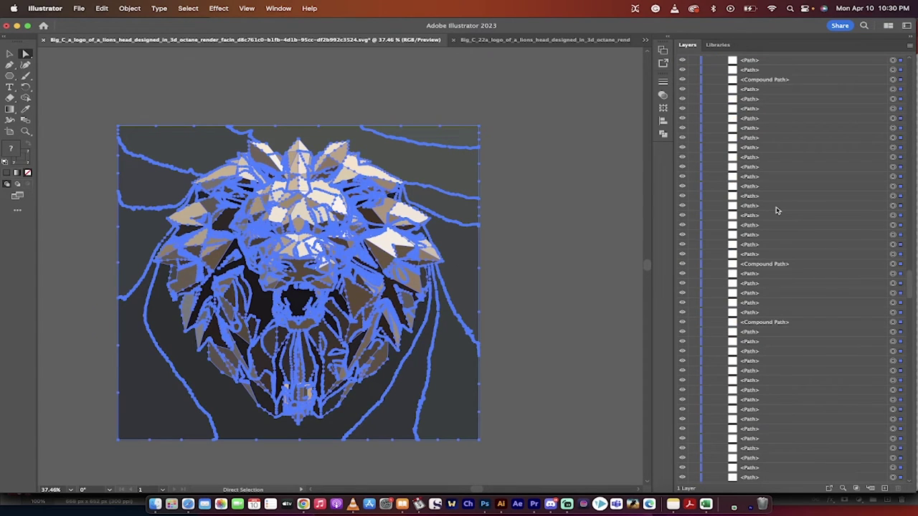
{"action": "scroll", "coordinate": [775, 210], "scroll_direction": "up", "scroll_amount": 10}
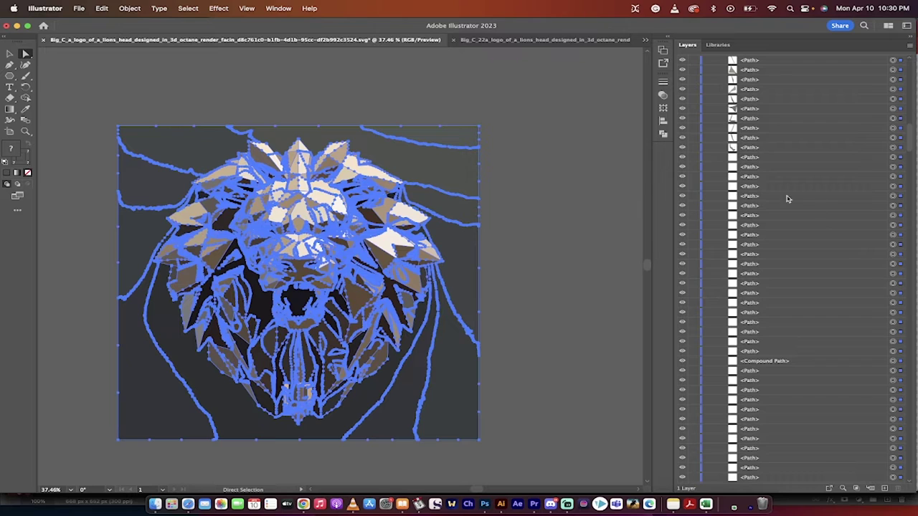
{"action": "scroll", "coordinate": [826, 203], "scroll_direction": "up", "scroll_amount": 5}
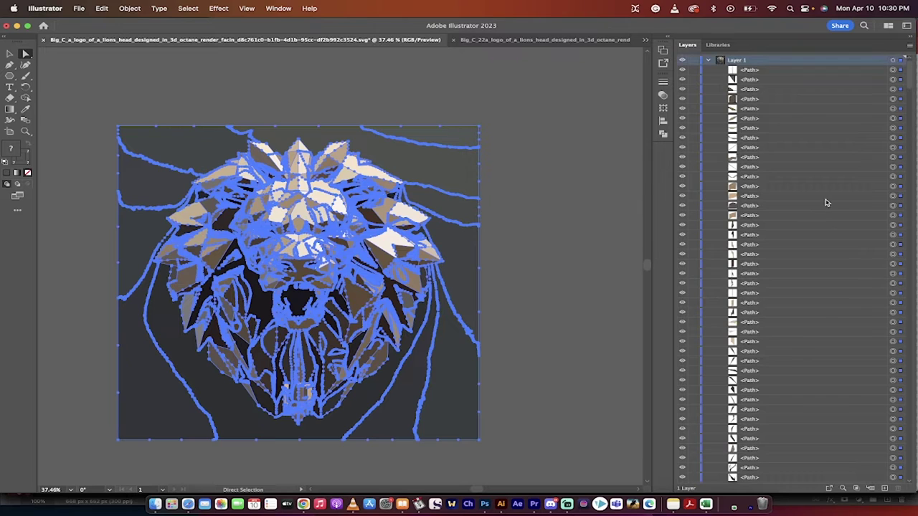
- Start an /imagine command in the Midjourney chat's message box
{"action": "left_click", "coordinate": [550, 504]}
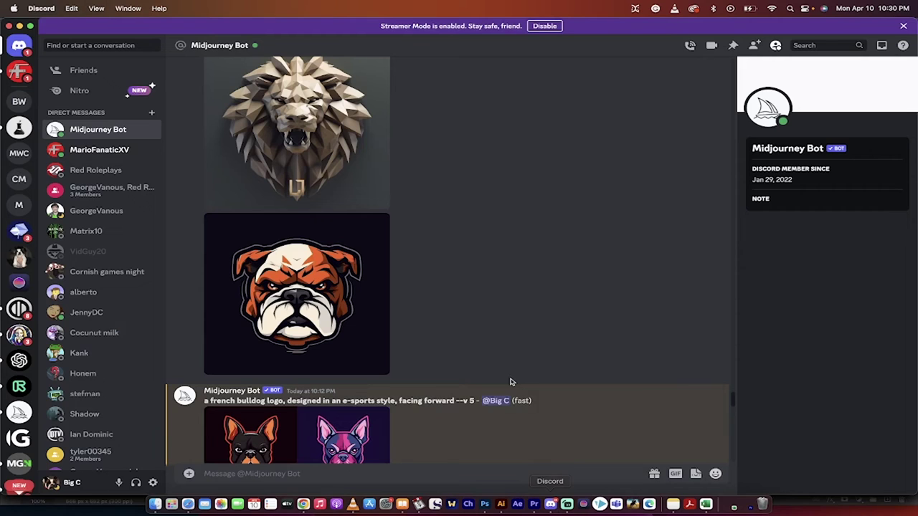
{"action": "scroll", "coordinate": [511, 382], "scroll_direction": "down", "scroll_amount": 20}
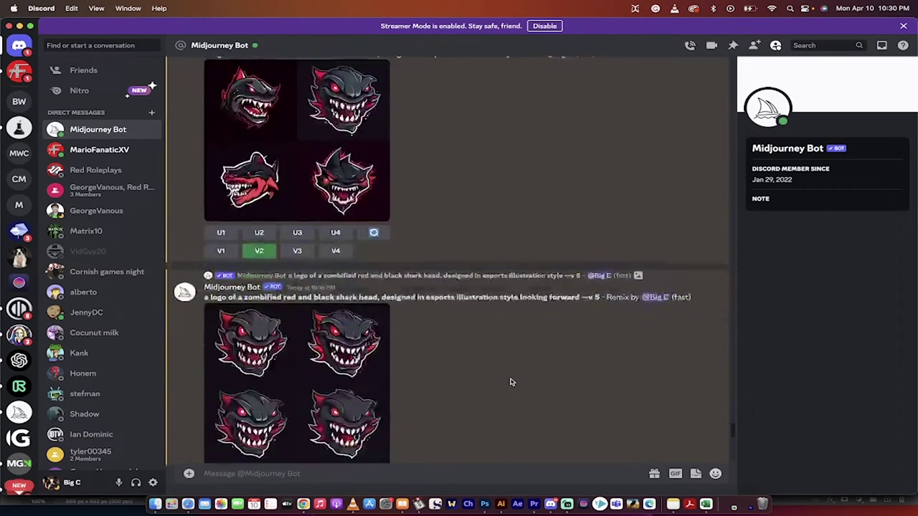
{"action": "left_click", "coordinate": [330, 473]}
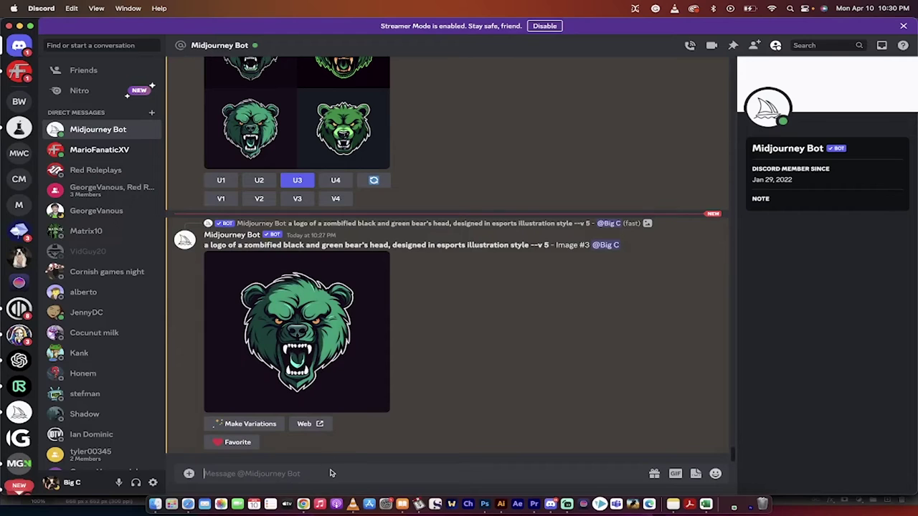
{"action": "type", "text": "/imagne"}
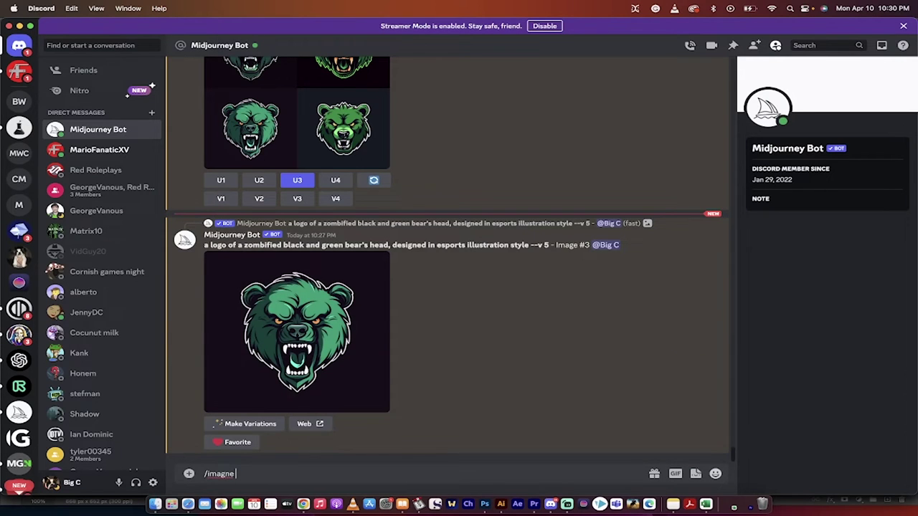
{"action": "key", "text": "BackSpace"}
{"action": "key", "text": "BackSpace"}
{"action": "type", "text": "ine"}
{"action": "key", "text": "Tab"}
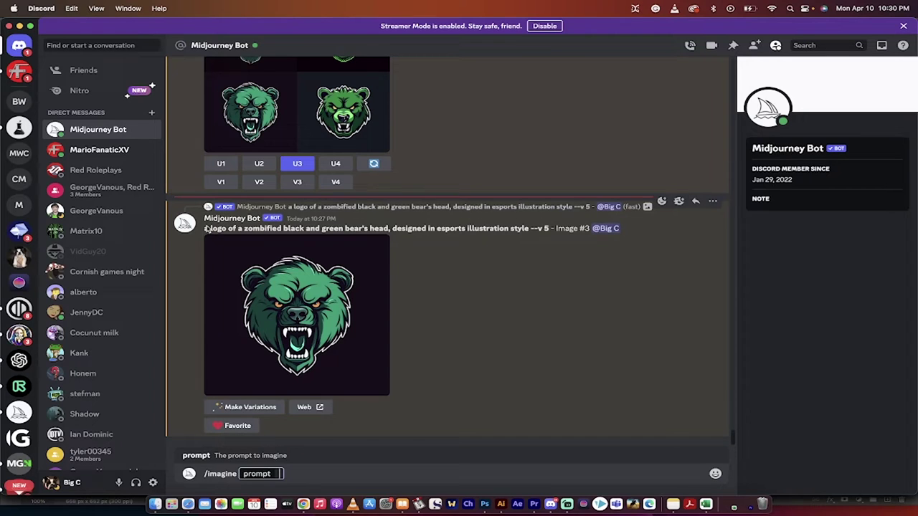
- Copy the earlier zombified black and green bear's head prompt, paste it in, and send it
{"action": "left_click_drag", "start_coordinate": [205, 227], "coordinate": [392, 227]}
{"action": "left_click", "coordinate": [392, 228]}
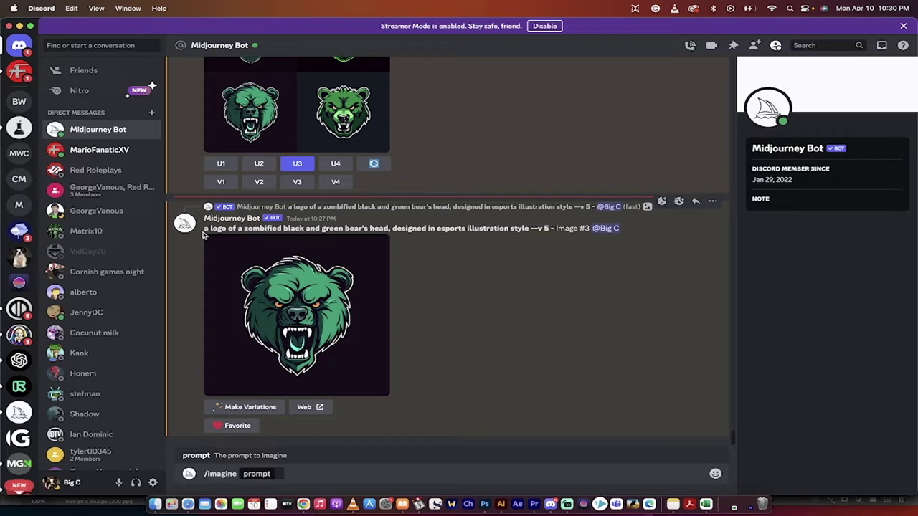
{"action": "left_click_drag", "start_coordinate": [205, 229], "coordinate": [530, 228]}
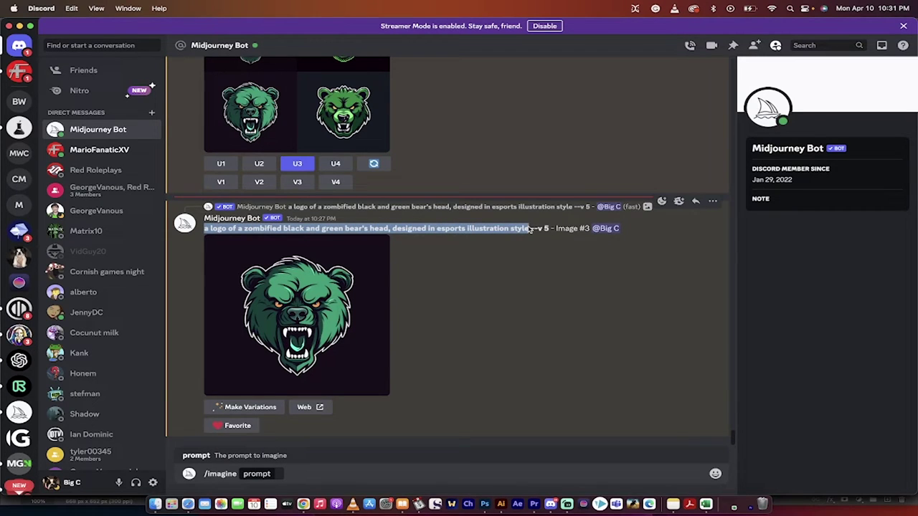
{"action": "key", "text": "super+c"}
{"action": "left_click", "coordinate": [277, 473]}
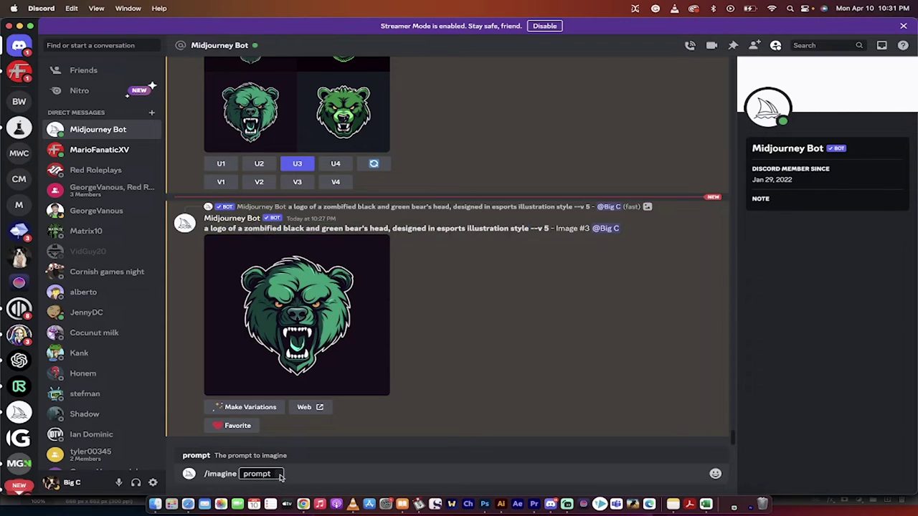
{"action": "key", "text": "super+v"}
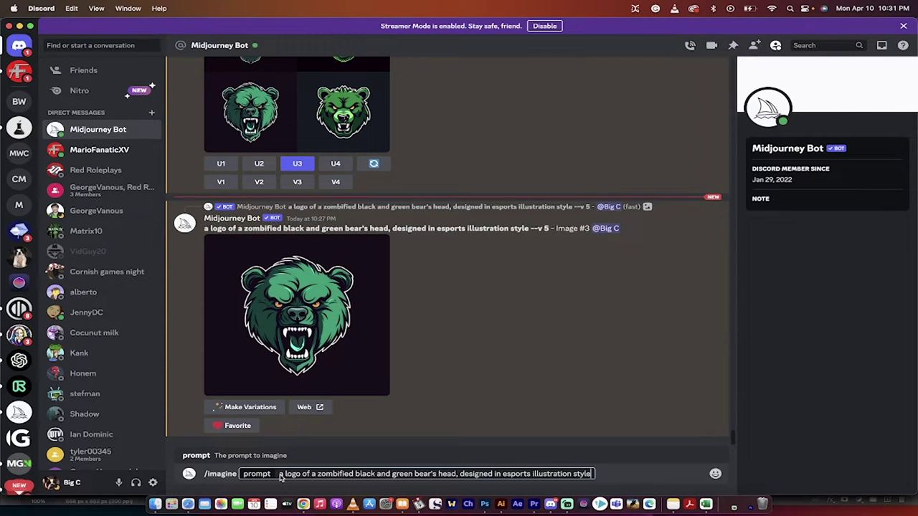
{"action": "key", "text": "Return"}
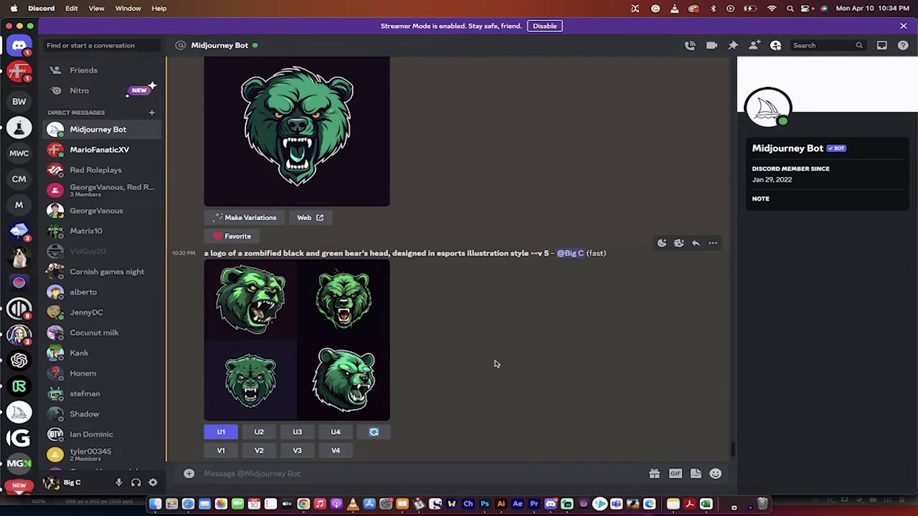
- Preview the new four-bear grid, close it, and upscale image #1 with U1
{"action": "left_click", "coordinate": [224, 431]}
{"action": "left_click", "coordinate": [270, 317]}
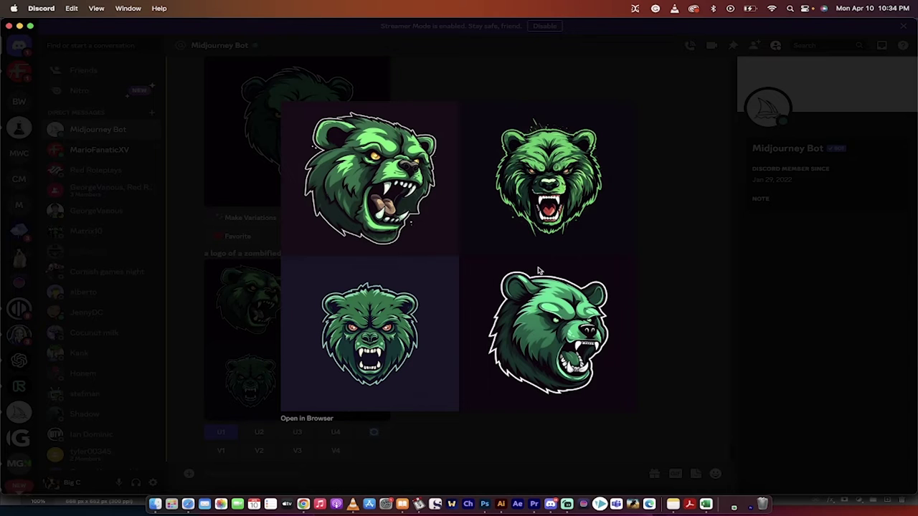
{"action": "left_click", "coordinate": [675, 304]}
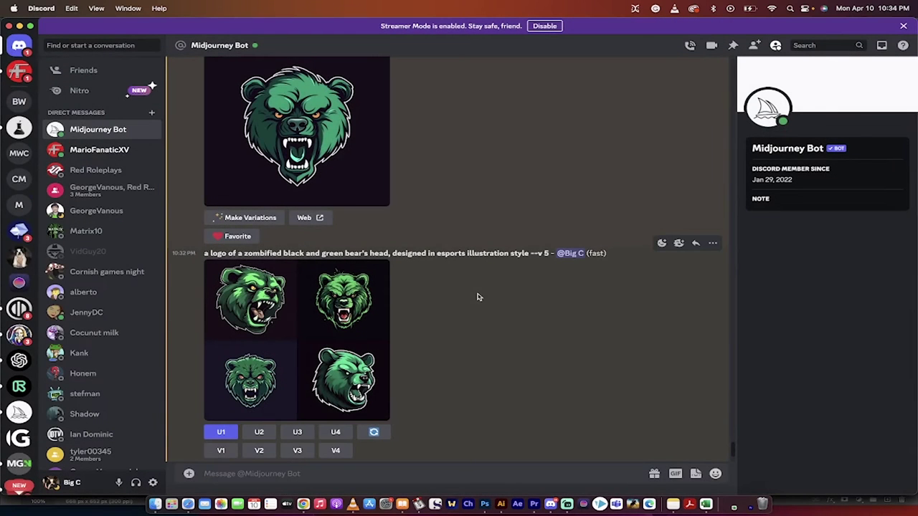
{"action": "left_click", "coordinate": [222, 432]}
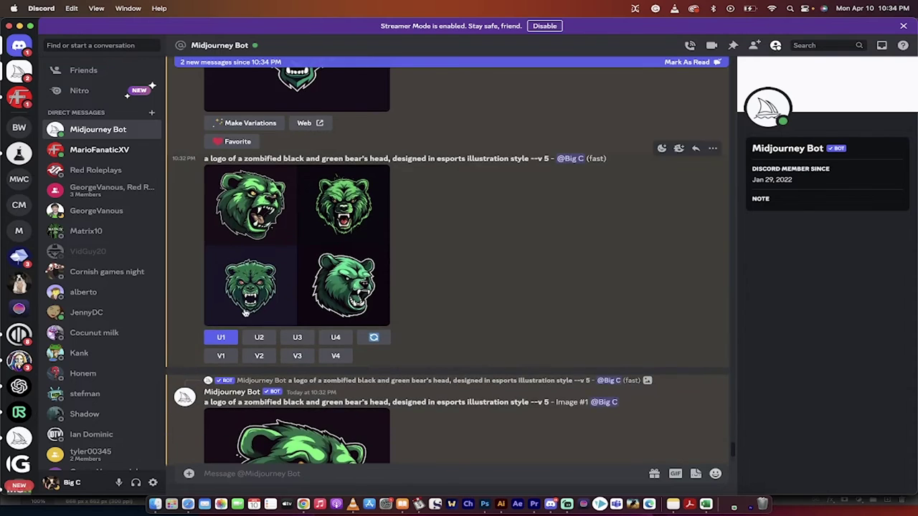
{"action": "scroll", "coordinate": [287, 301], "scroll_direction": "up", "scroll_amount": 1}
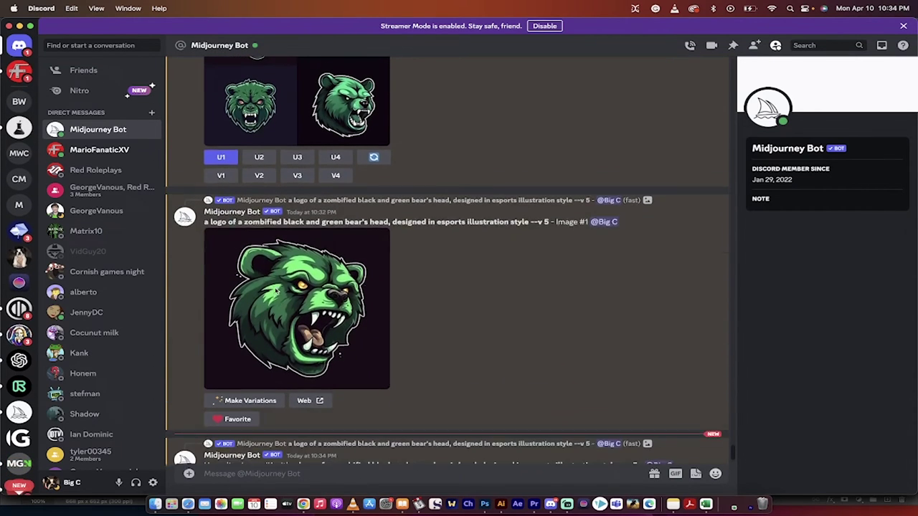
{"action": "scroll", "coordinate": [304, 293], "scroll_direction": "up", "scroll_amount": 5}
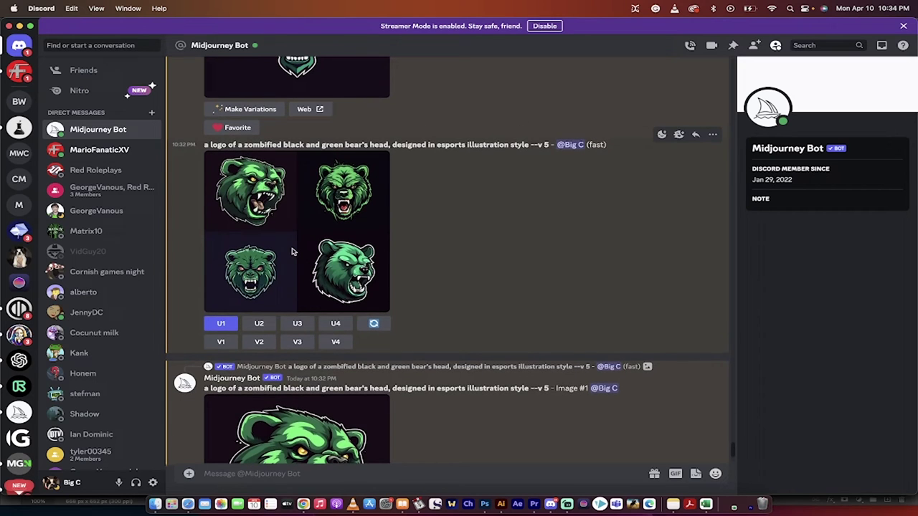
- Request V1 variations of the first bear, submitting the Remix Prompt unchanged
{"action": "left_click", "coordinate": [221, 342]}
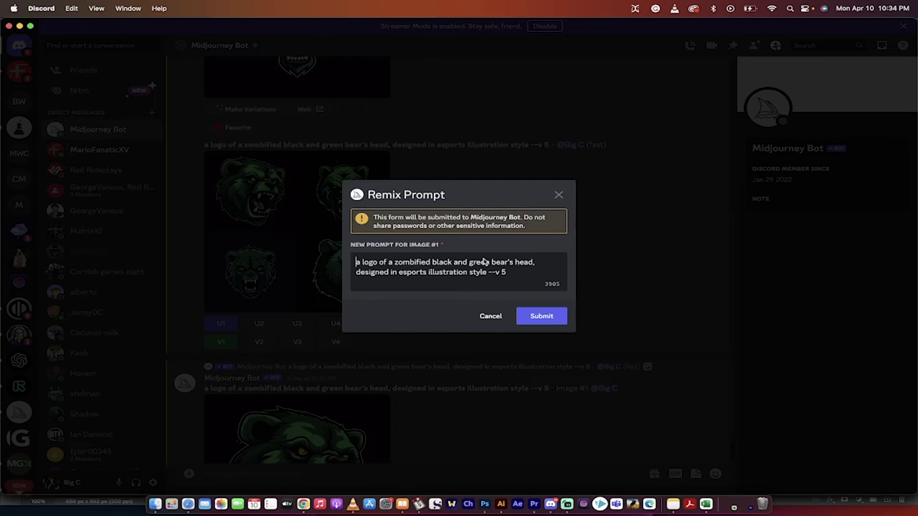
{"action": "left_click", "coordinate": [539, 262]}
{"action": "left_click", "coordinate": [534, 320]}
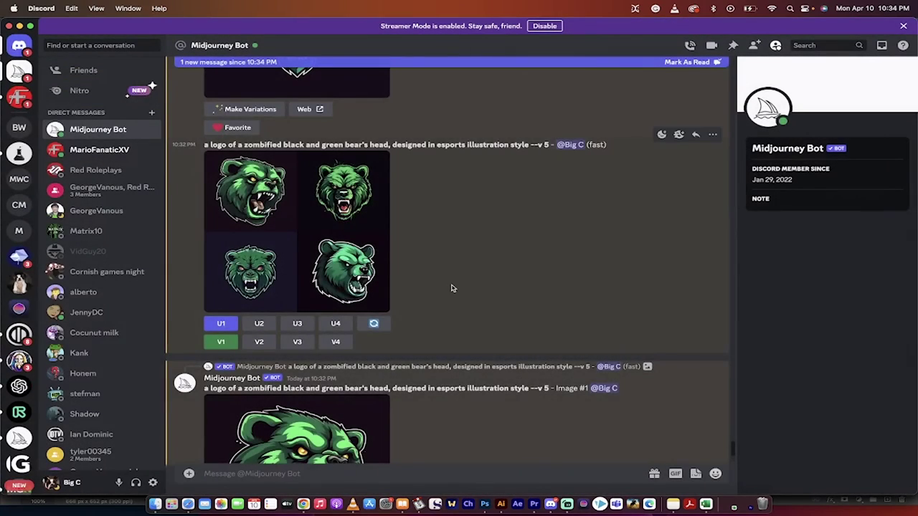
{"action": "scroll", "coordinate": [450, 288], "scroll_direction": "down", "scroll_amount": 5}
{"action": "scroll", "coordinate": [451, 288], "scroll_direction": "up", "scroll_amount": 1}
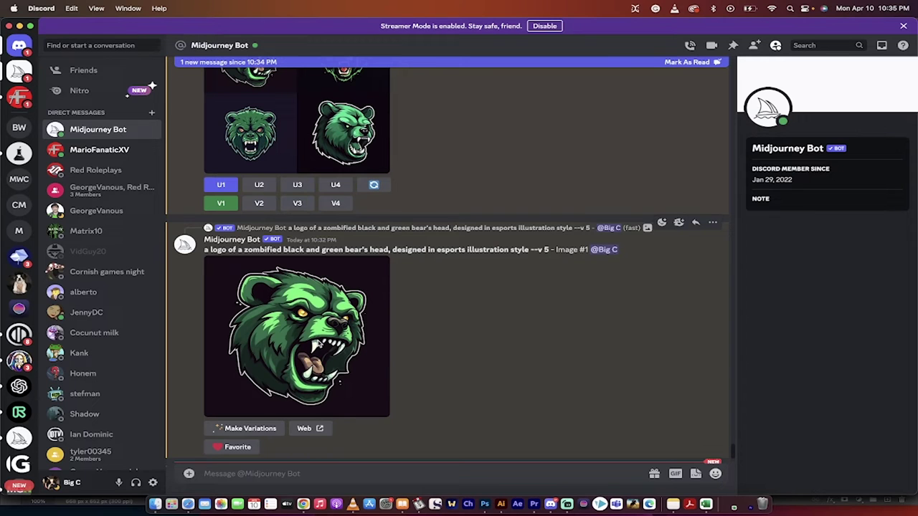
- Save the enlarged upscaled bear image to the Desktop as 'bearlogo', then close the preview
{"action": "left_click", "coordinate": [307, 319]}
{"action": "right_click", "coordinate": [449, 277]}
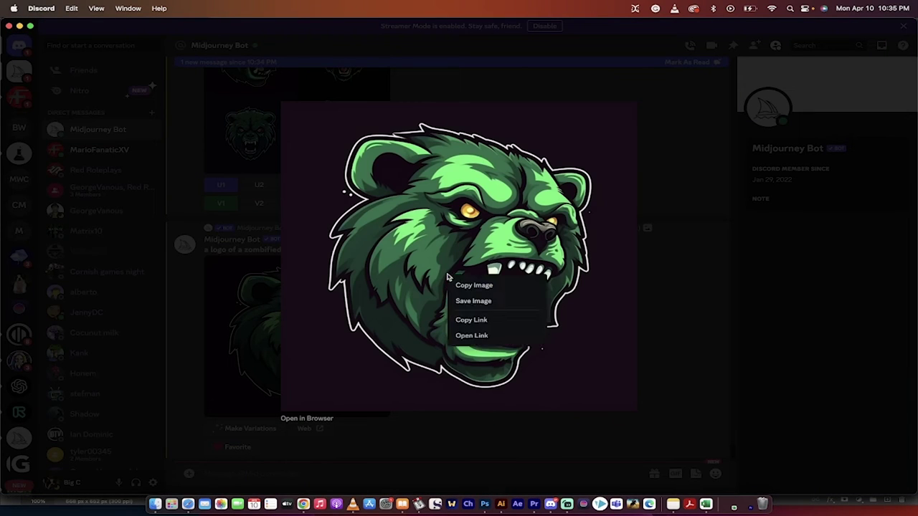
{"action": "left_click", "coordinate": [469, 301]}
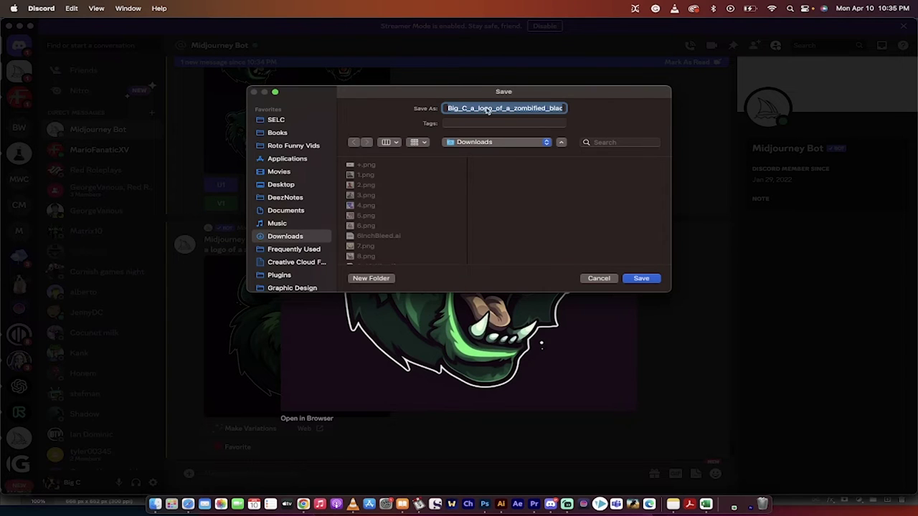
{"action": "type", "text": "bear"}
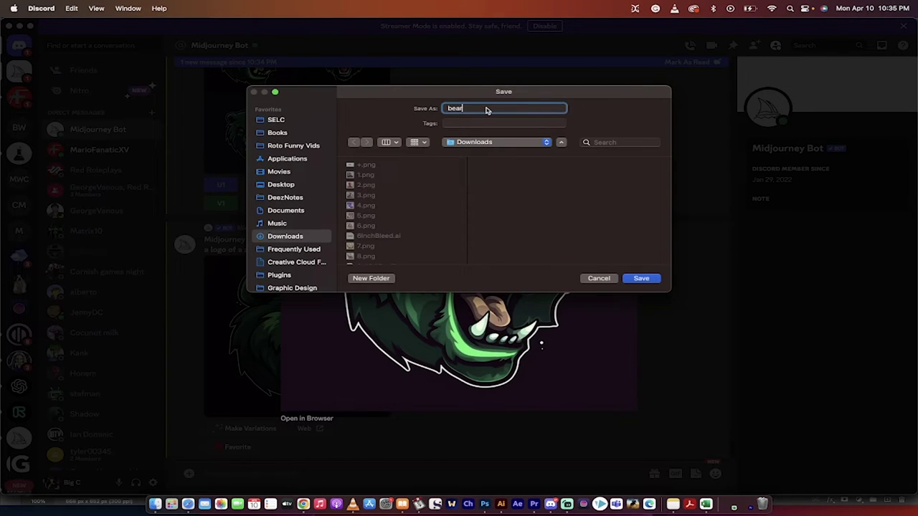
{"action": "type", "text": "logo"}
{"action": "left_click", "coordinate": [287, 185]}
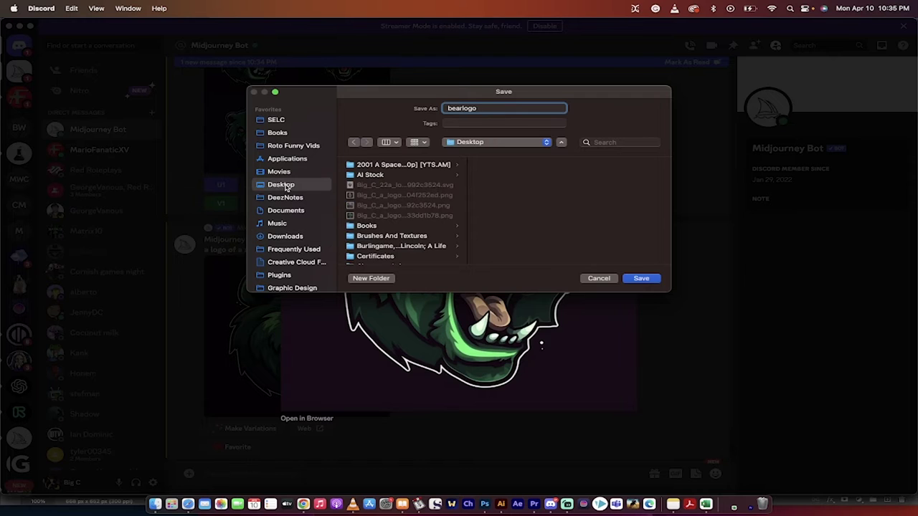
{"action": "left_click", "coordinate": [644, 279]}
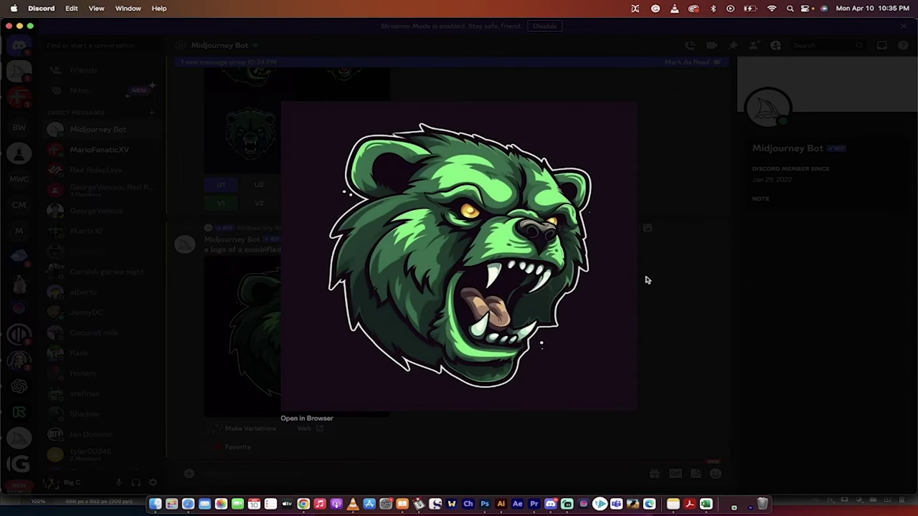
{"action": "left_click", "coordinate": [678, 299]}
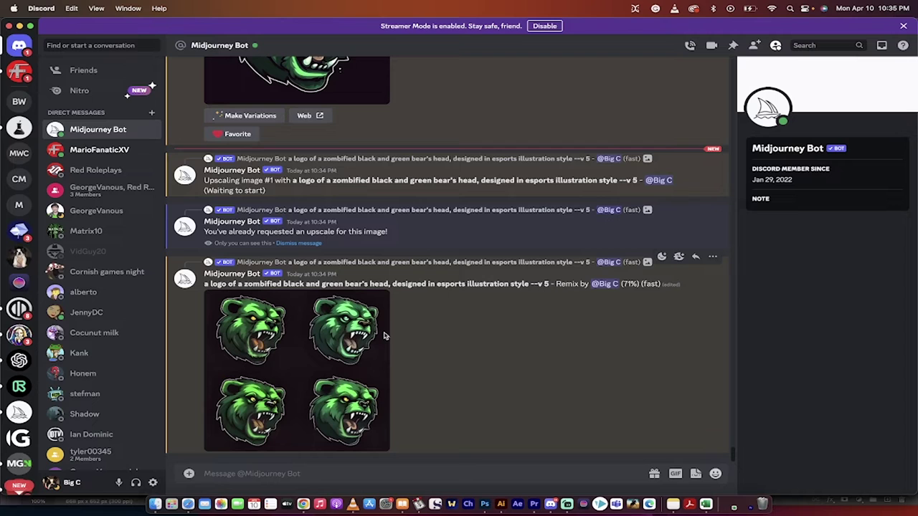
- Drag the zombie bear PNG from the Desktop folder into Photopea to open it
{"action": "left_click", "coordinate": [304, 504]}
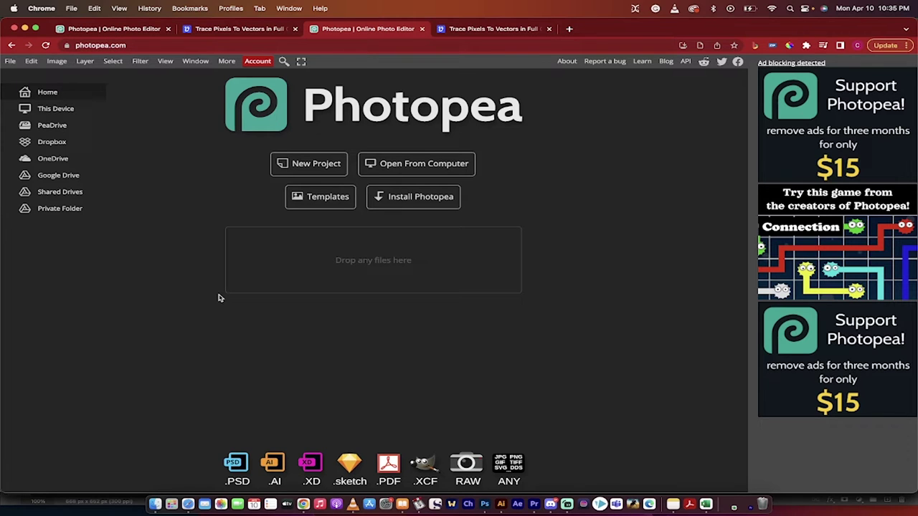
{"action": "left_click", "coordinate": [156, 505]}
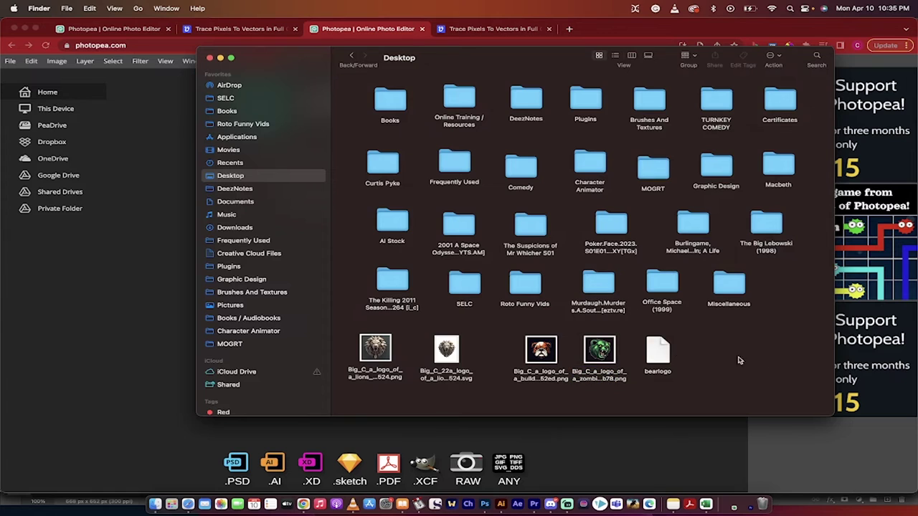
{"action": "left_click", "coordinate": [590, 350]}
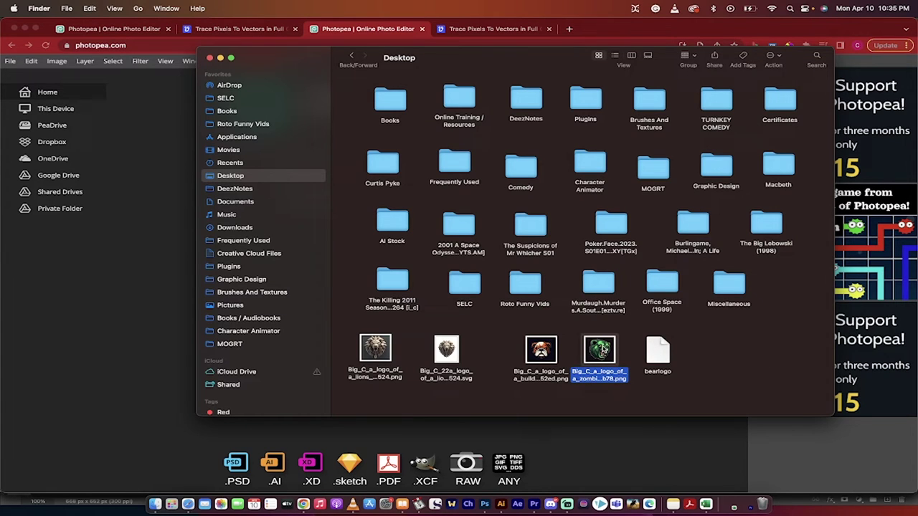
{"action": "left_click_drag", "start_coordinate": [602, 350], "coordinate": [366, 257]}
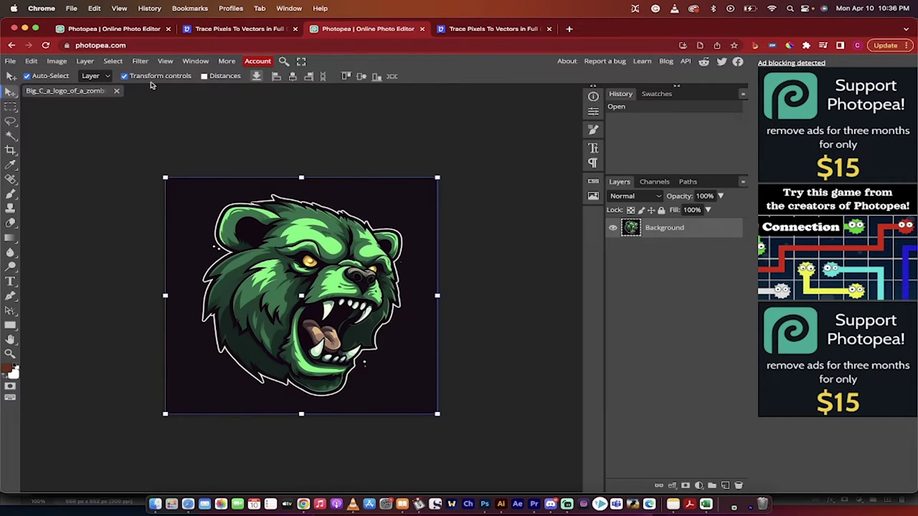
- Apply Select > Remove BG to strip the dark backdrop from the bear
{"action": "left_click", "coordinate": [115, 61]}
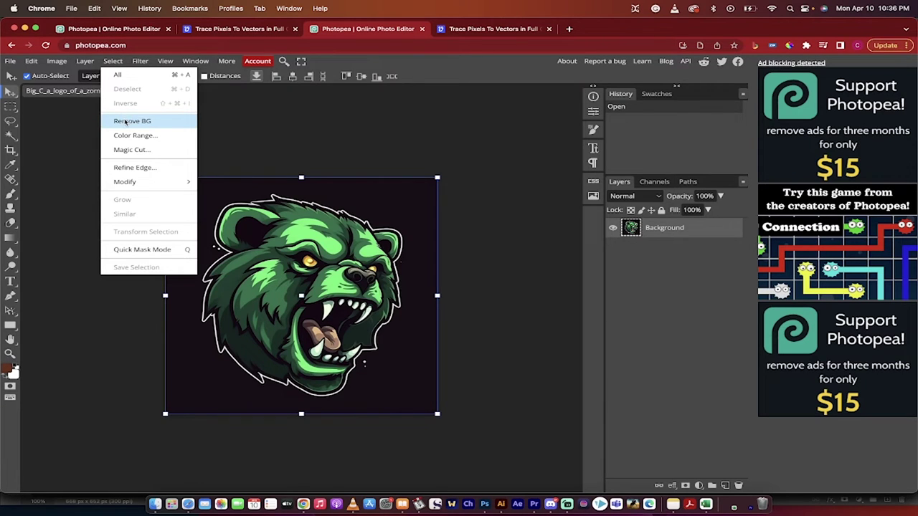
{"action": "left_click", "coordinate": [125, 122]}
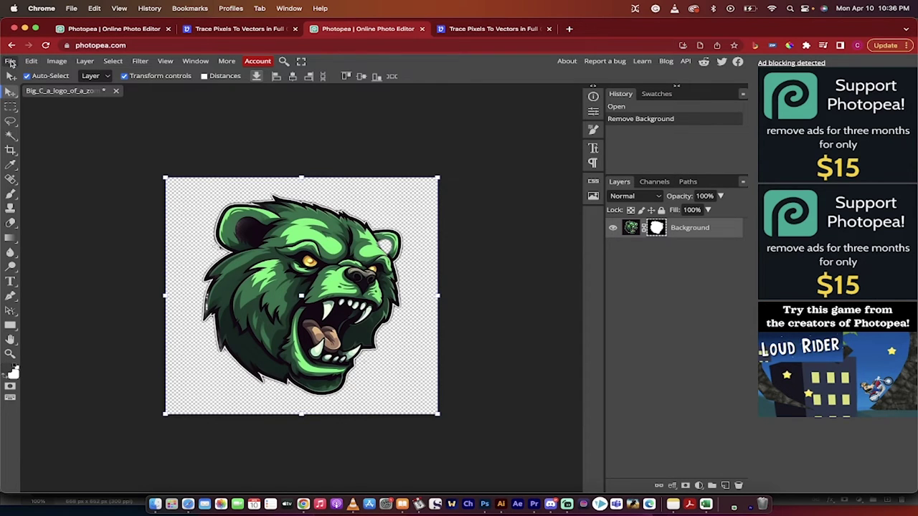
- Export the transparent bear via File > Export as > PNG, then dismiss the adblocker warning
{"action": "left_click", "coordinate": [11, 61]}
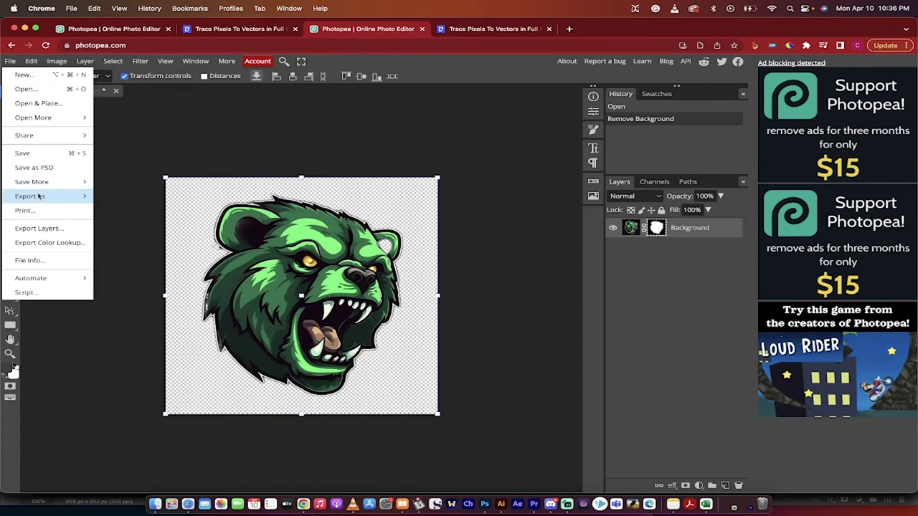
{"action": "mouse_move", "coordinate": [39, 198]}
{"action": "left_click", "coordinate": [129, 198]}
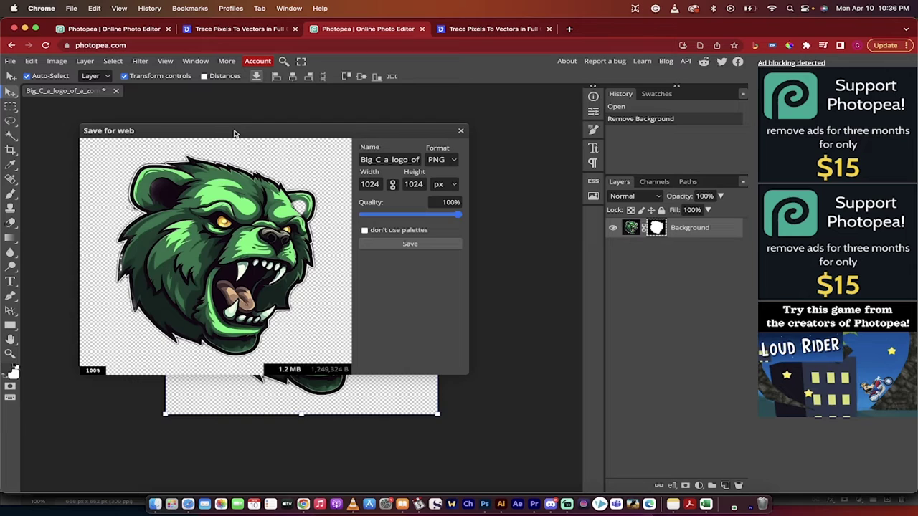
{"action": "left_click", "coordinate": [409, 164]}
{"action": "left_click", "coordinate": [408, 244]}
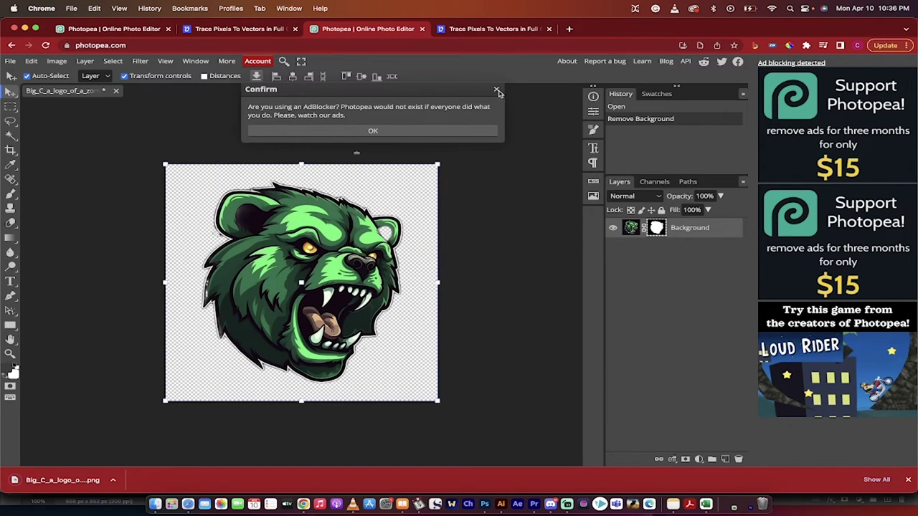
{"action": "left_click", "coordinate": [497, 90]}
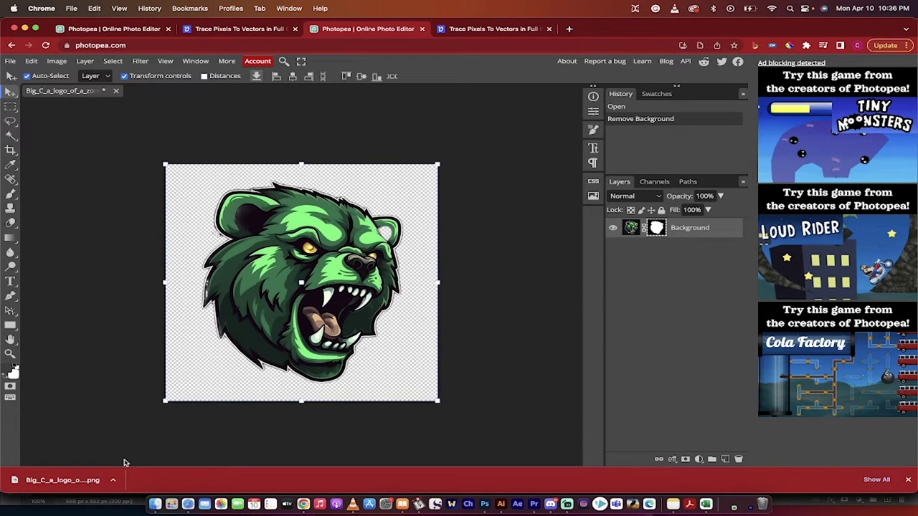
- Reveal the downloaded bear PNG in Finder, then bring up Vectorizer.AI's Trace Pixels To Vectors upload page
{"action": "left_click", "coordinate": [114, 482]}
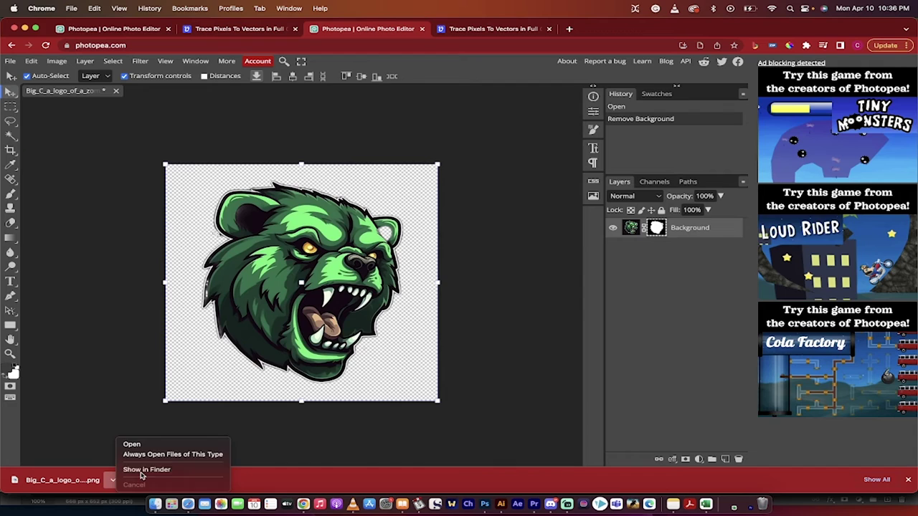
{"action": "left_click", "coordinate": [130, 469]}
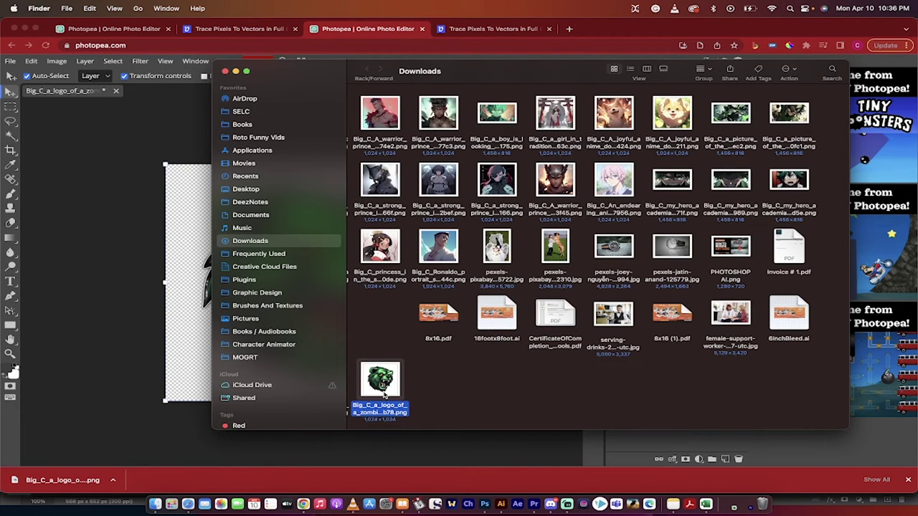
{"action": "left_click", "coordinate": [305, 504]}
{"action": "left_click", "coordinate": [469, 29]}
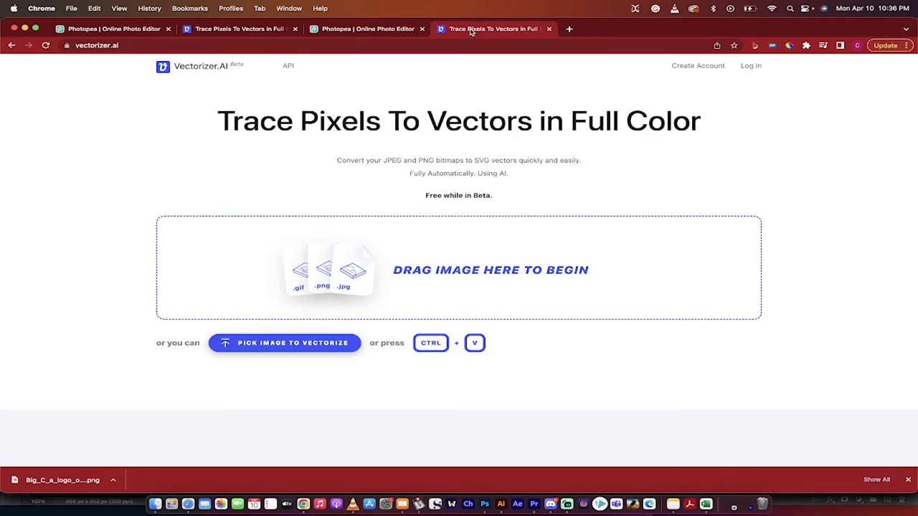
{"action": "left_click", "coordinate": [159, 46]}
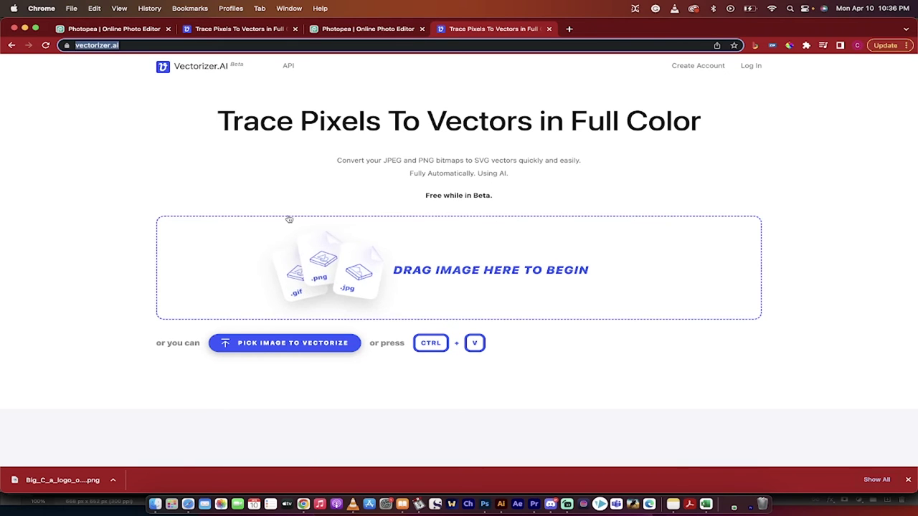
{"action": "scroll", "coordinate": [131, 310], "scroll_direction": "down", "scroll_amount": 2}
{"action": "scroll", "coordinate": [131, 309], "scroll_direction": "down", "scroll_amount": 2}
{"action": "scroll", "coordinate": [131, 309], "scroll_direction": "up", "scroll_amount": 4}
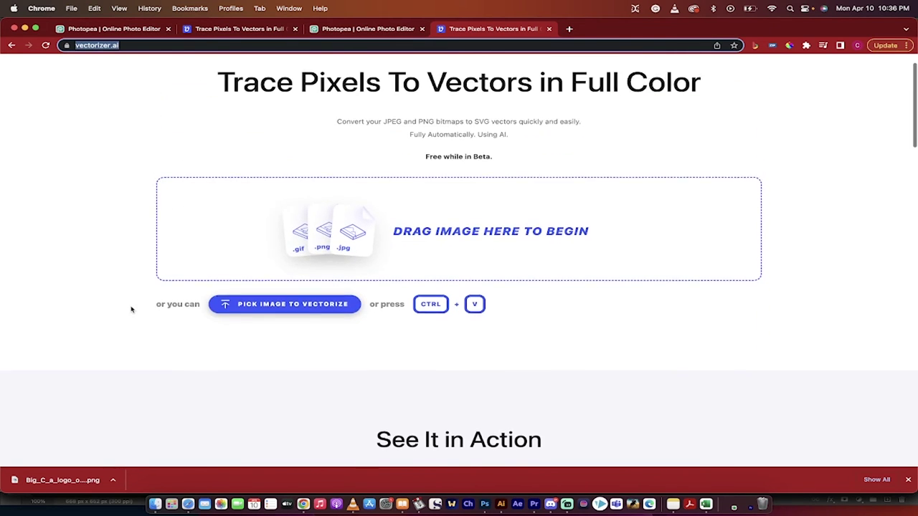
- Drag the bear logo PNG from Downloads onto Vectorizer.AI's 'Drag image here to begin' zone
{"action": "left_click", "coordinate": [154, 504]}
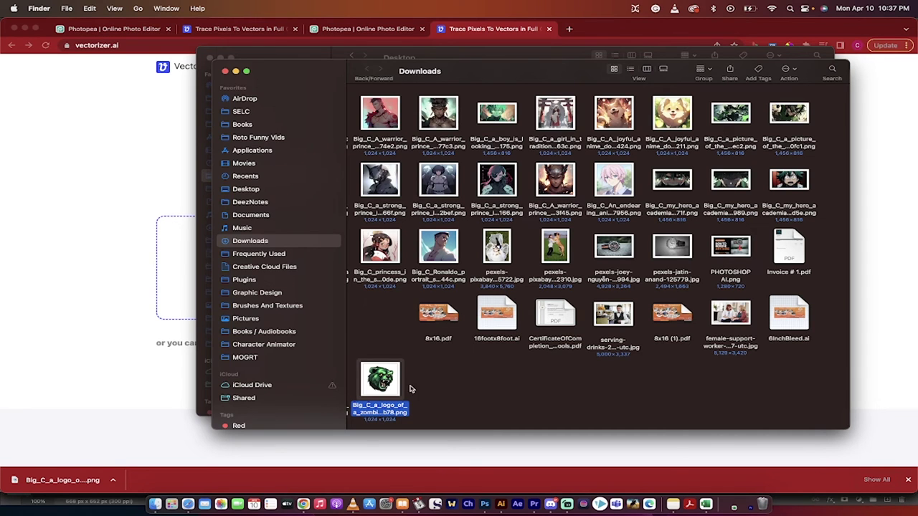
{"action": "left_click_drag", "start_coordinate": [385, 383], "coordinate": [439, 262]}
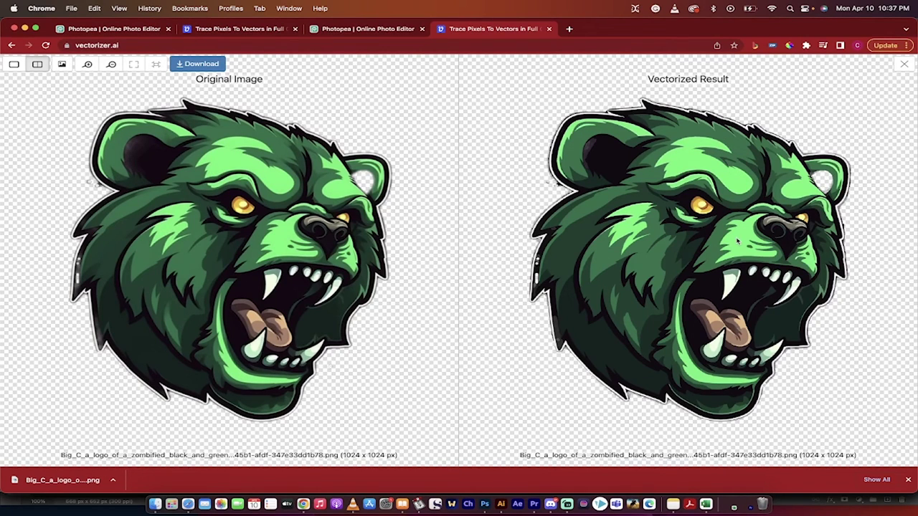
- Download the traced bear as an SVG and reveal it in the Downloads folder
{"action": "left_click", "coordinate": [206, 66]}
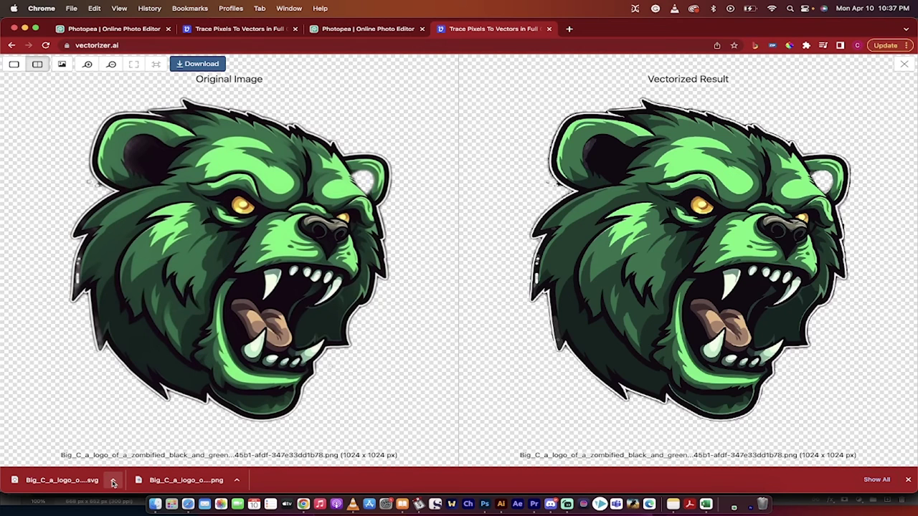
{"action": "left_click", "coordinate": [112, 483]}
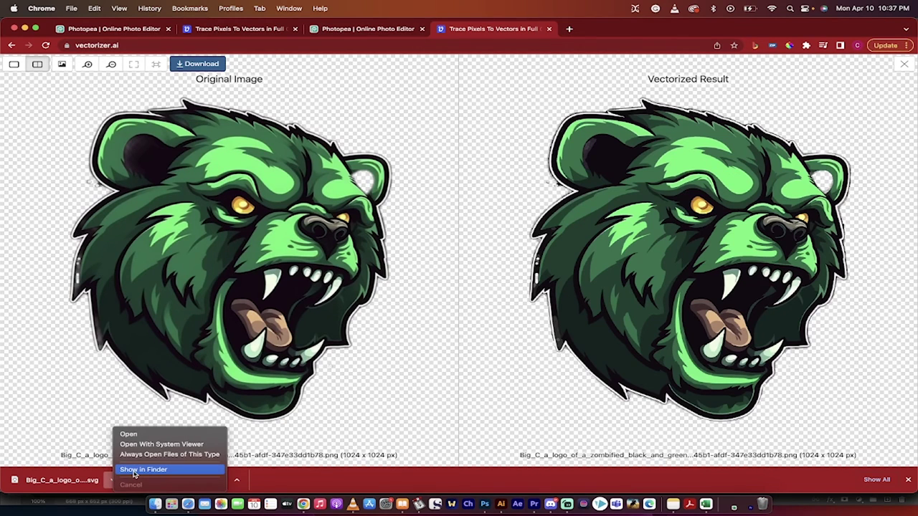
{"action": "left_click", "coordinate": [142, 469]}
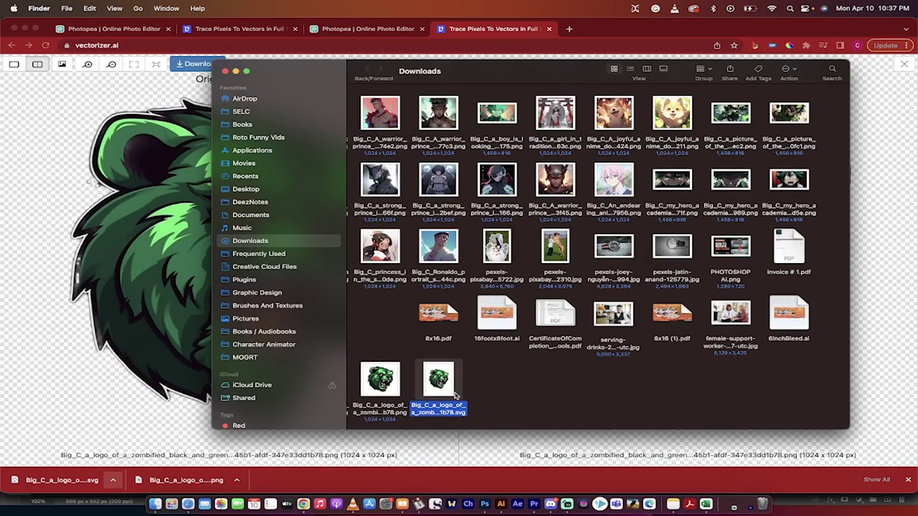
- In Illustrator, deselect the lion artwork and close the lion logo document without saving
{"action": "left_click", "coordinate": [500, 505]}
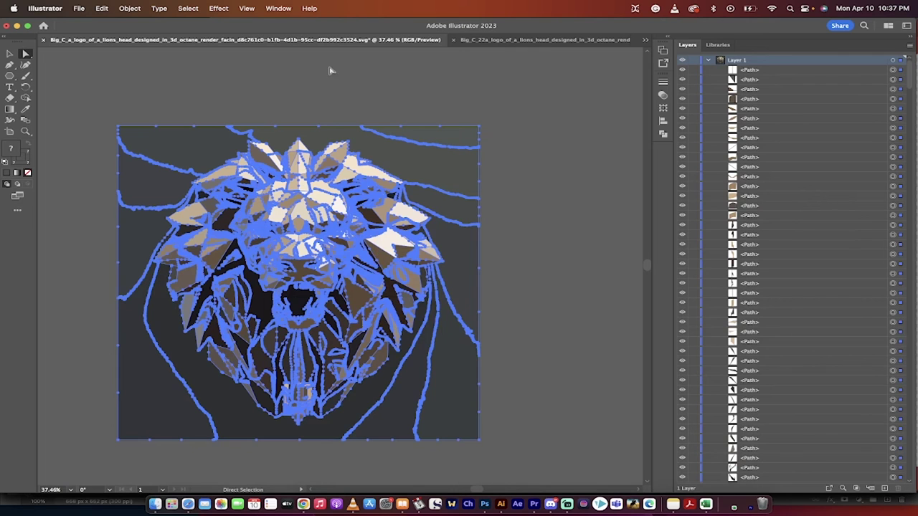
{"action": "key", "text": "super+shift+a"}
{"action": "left_click", "coordinate": [10, 54]}
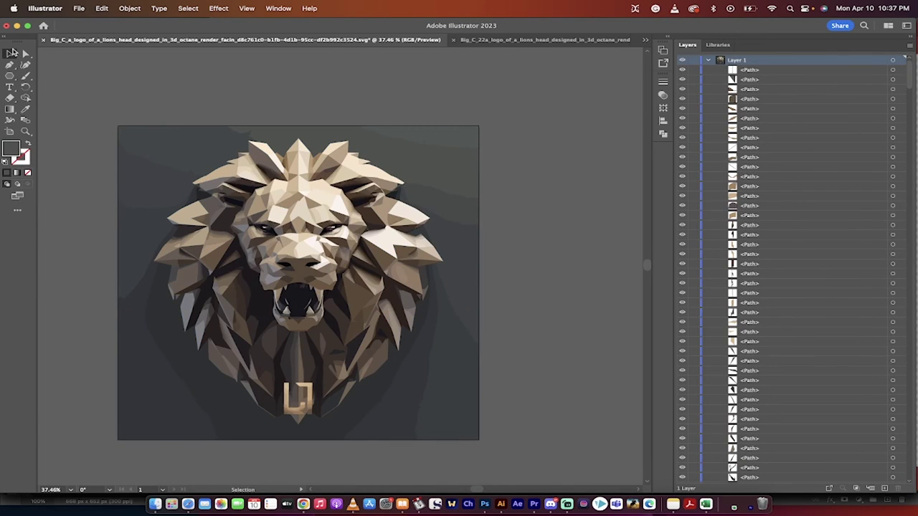
{"action": "left_click", "coordinate": [44, 40]}
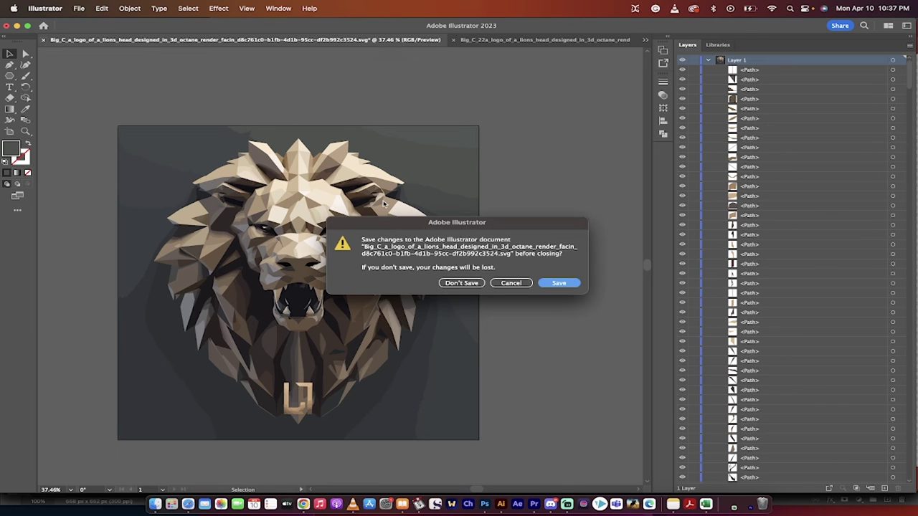
{"action": "left_click", "coordinate": [463, 282]}
- Drag the bear SVG from Downloads into Illustrator and accept the import warning
{"action": "key", "text": "super+Tab"}
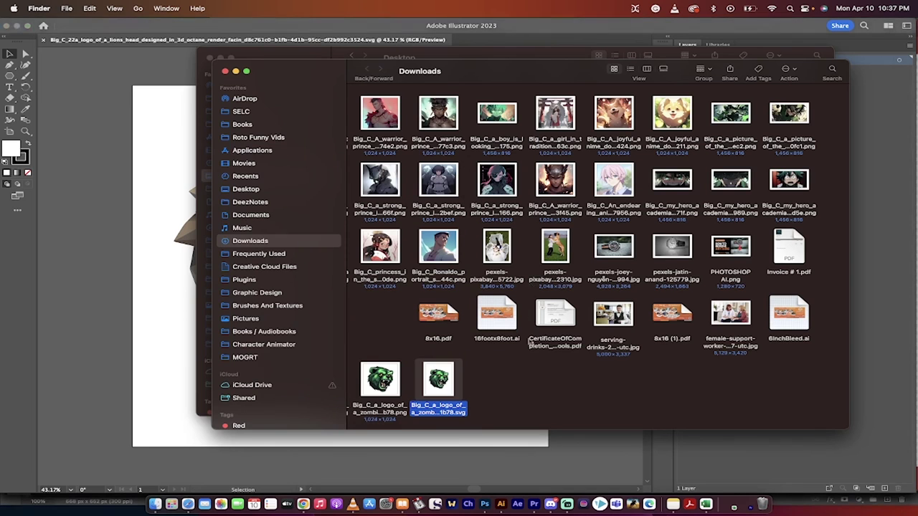
{"action": "left_click_drag", "start_coordinate": [440, 381], "coordinate": [504, 28]}
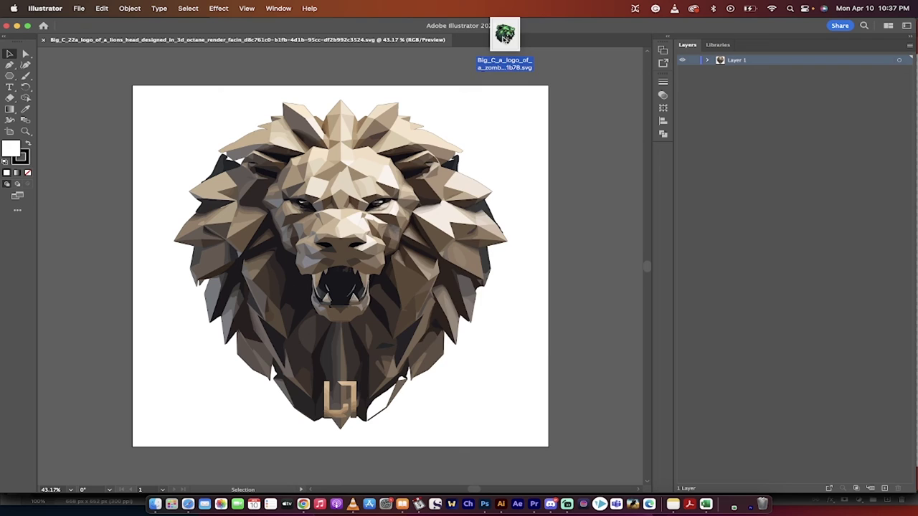
{"action": "left_click", "coordinate": [549, 326]}
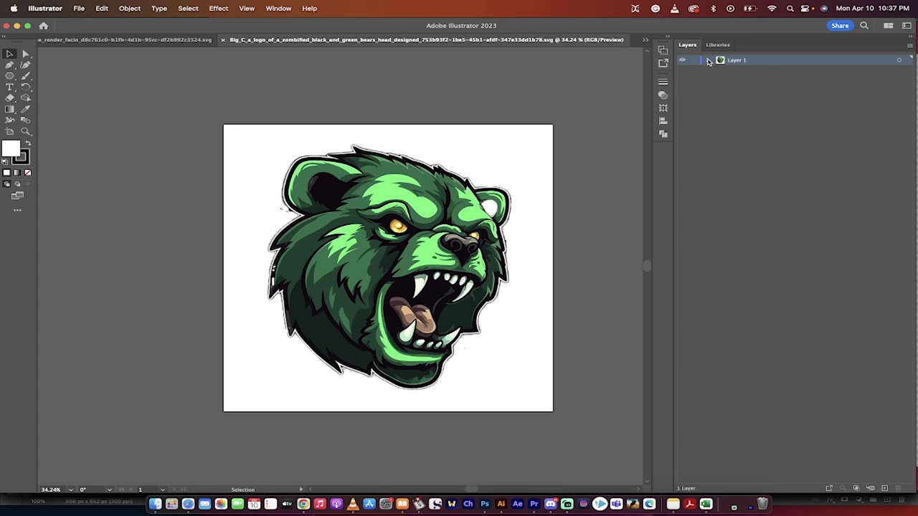
- Expand Layer 1 in the Layers panel to list the bear's individual paths
{"action": "left_click", "coordinate": [708, 61]}
{"action": "scroll", "coordinate": [753, 167], "scroll_direction": "down", "scroll_amount": 1}
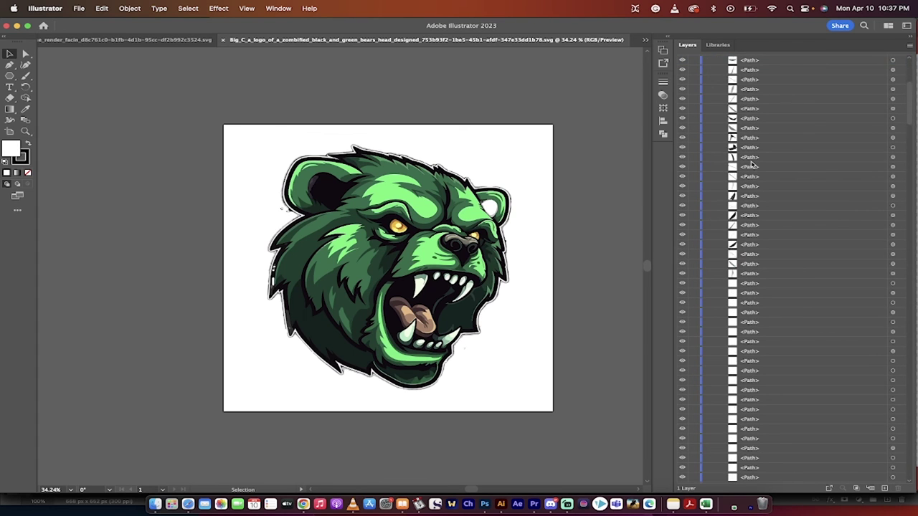
{"action": "scroll", "coordinate": [752, 165], "scroll_direction": "down", "scroll_amount": 10}
{"action": "scroll", "coordinate": [751, 165], "scroll_direction": "up", "scroll_amount": 15}
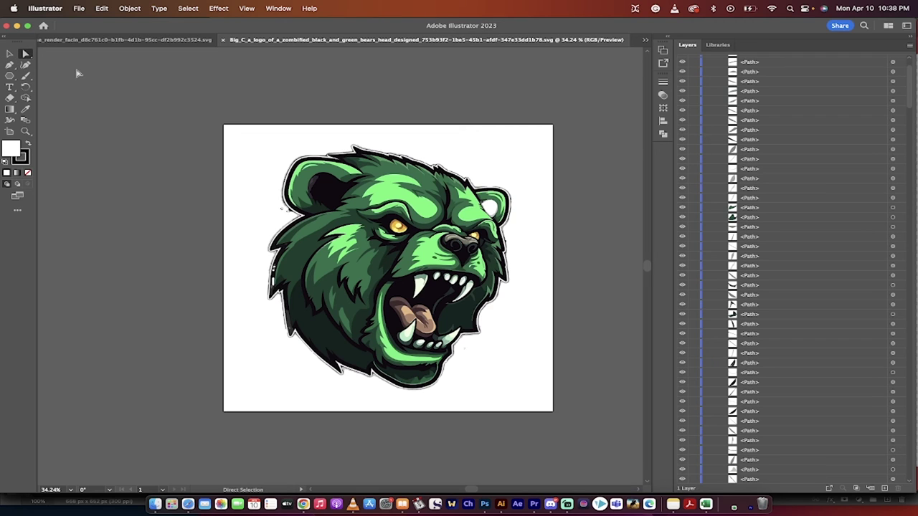
- Select every bear path with the Direct Selection Tool and Cmd+A, then zoom in on the artwork
{"action": "left_click_drag", "start_coordinate": [27, 57], "coordinate": [67, 57]}
{"action": "key", "text": "super+a"}
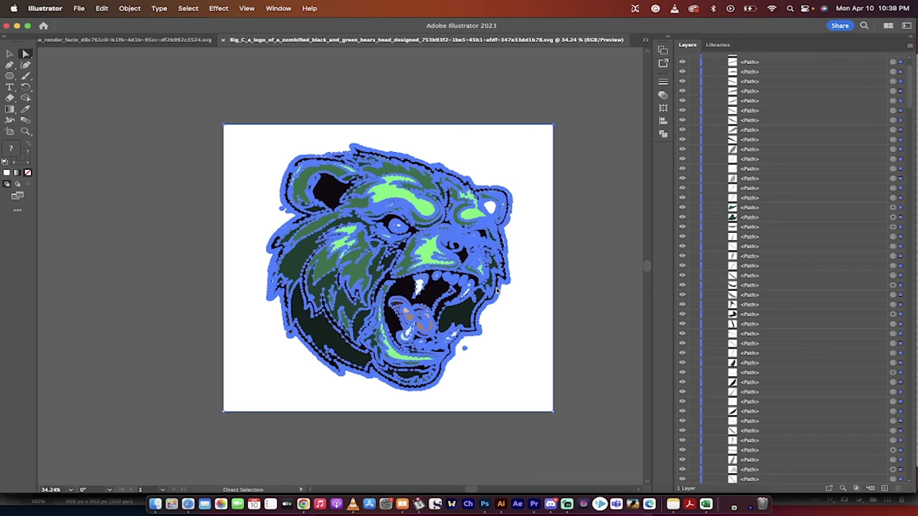
{"action": "scroll", "coordinate": [496, 293], "scroll_direction": "right", "scroll_amount": 3}
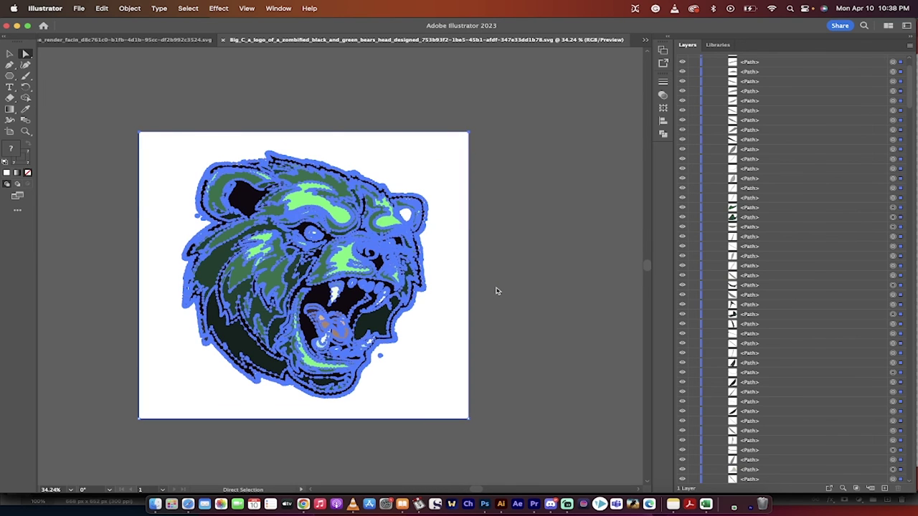
{"action": "scroll", "coordinate": [496, 291], "scroll_direction": "up", "scroll_amount": 3}
{"action": "scroll", "coordinate": [521, 295], "scroll_direction": "left", "scroll_amount": 3}
{"action": "scroll", "coordinate": [520, 295], "scroll_direction": "down", "scroll_amount": 1}
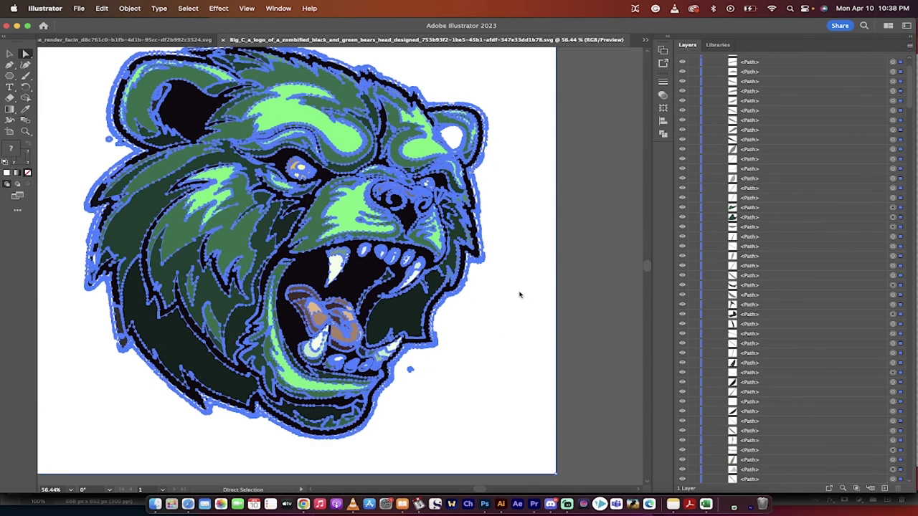
{"action": "scroll", "coordinate": [520, 295], "scroll_direction": "left", "scroll_amount": 2}
{"action": "scroll", "coordinate": [520, 295], "scroll_direction": "down", "scroll_amount": 1}
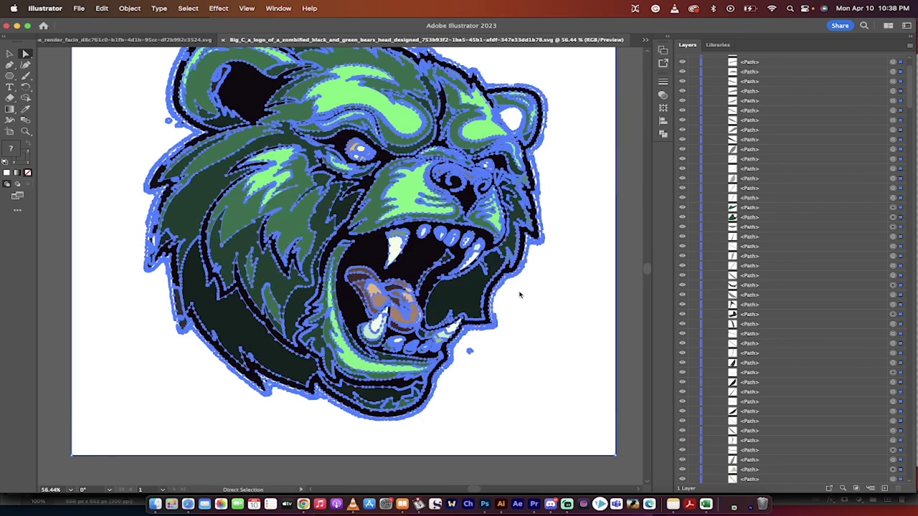
{"action": "scroll", "coordinate": [521, 295], "scroll_direction": "up", "scroll_amount": 1}
{"action": "scroll", "coordinate": [520, 295], "scroll_direction": "up", "scroll_amount": 2}
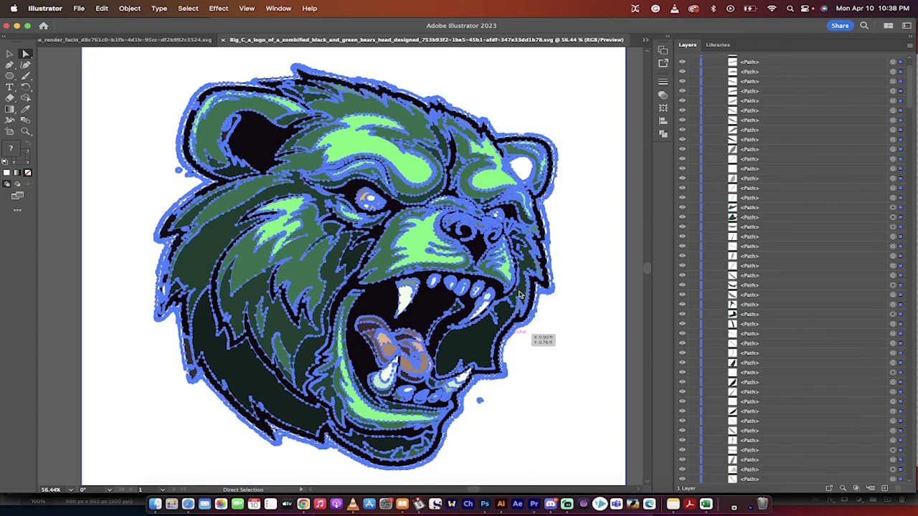